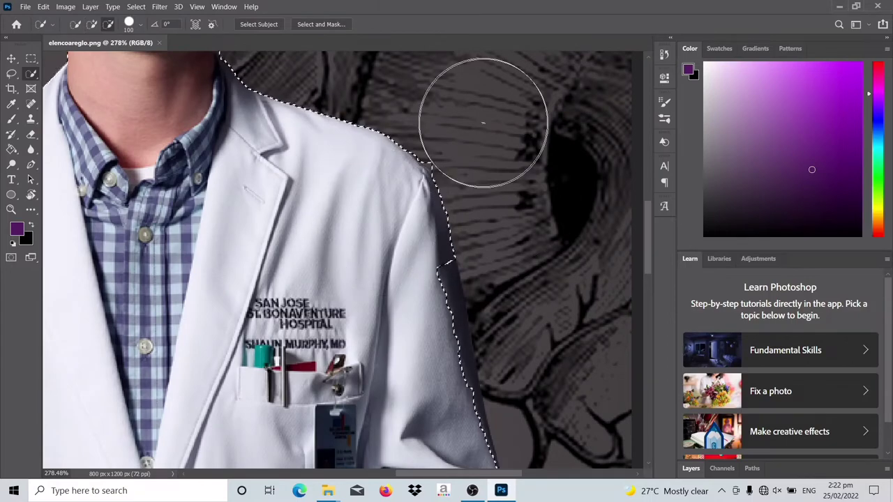
Copy the selected man onto a new Layer 1, then select the Background layer.
scroll(401, 245, down, 2)
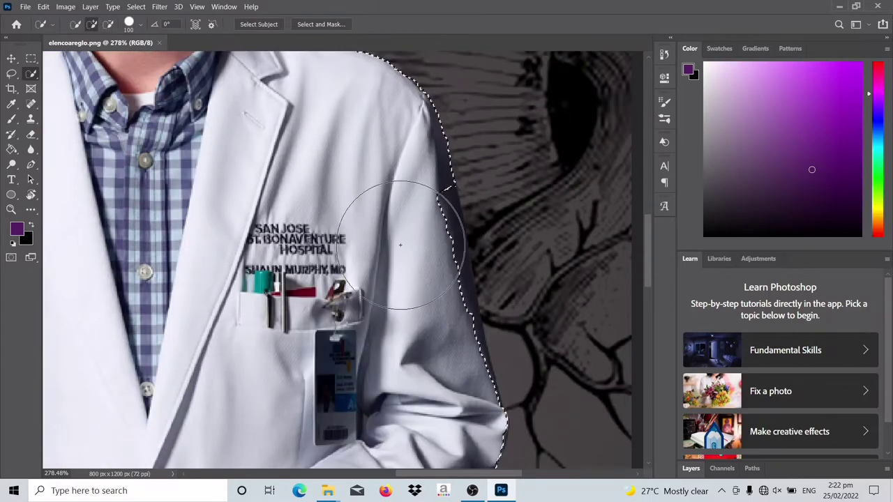
scroll(454, 300, down, 3)
scroll(379, 309, down, 5)
scroll(472, 289, up, 3)
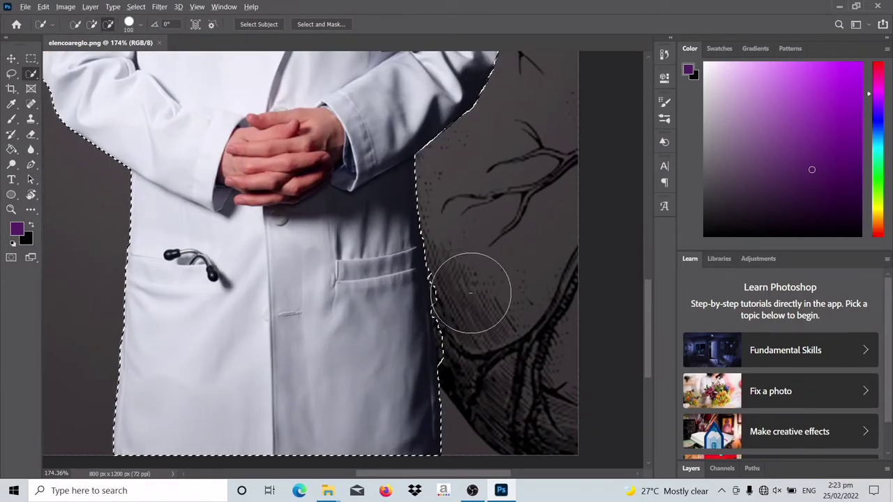
scroll(353, 312, down, 3)
scroll(353, 314, up, 5)
scroll(239, 149, down, 3)
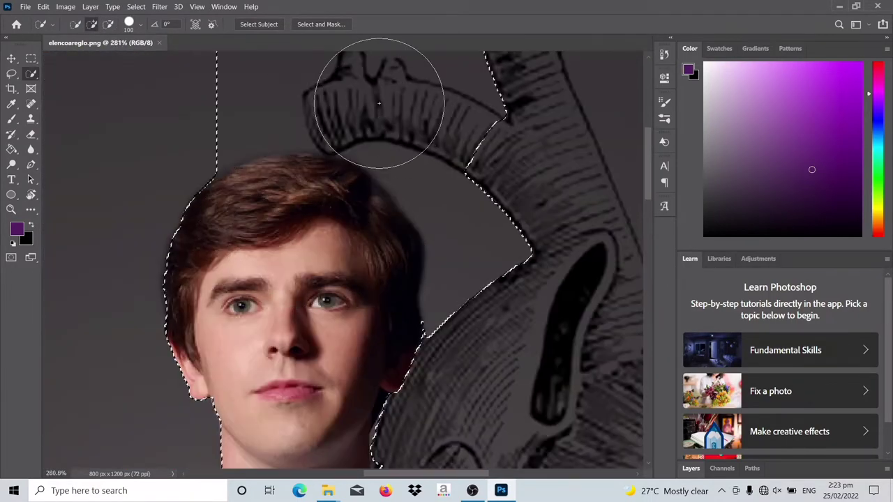
scroll(418, 100, up, 1)
scroll(330, 255, up, 2)
scroll(265, 401, down, 5)
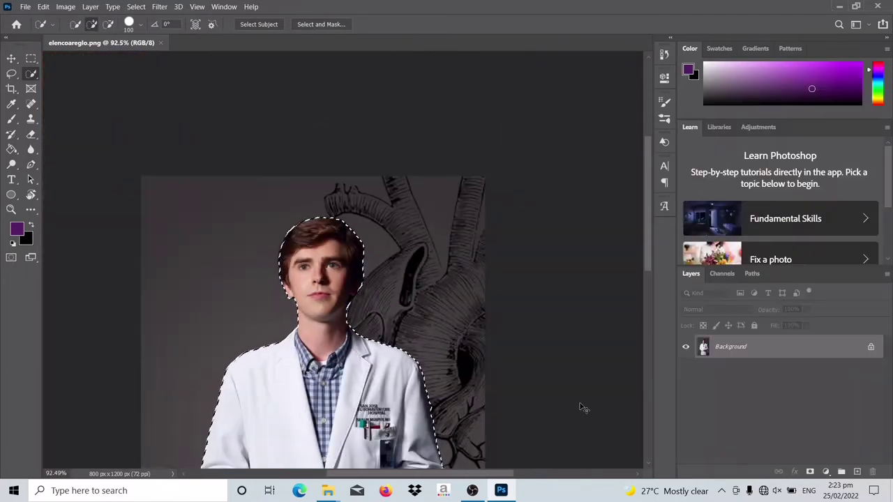
key(ctrl+j)
click(769, 377)
Apply a Lens Blur filter to the background copy.
click(159, 6)
click(335, 149)
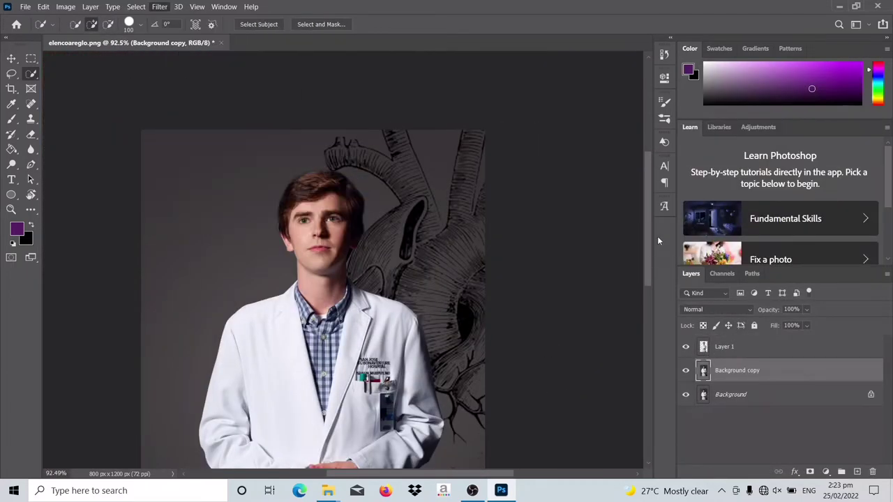
click(813, 34)
click(159, 6)
click(334, 187)
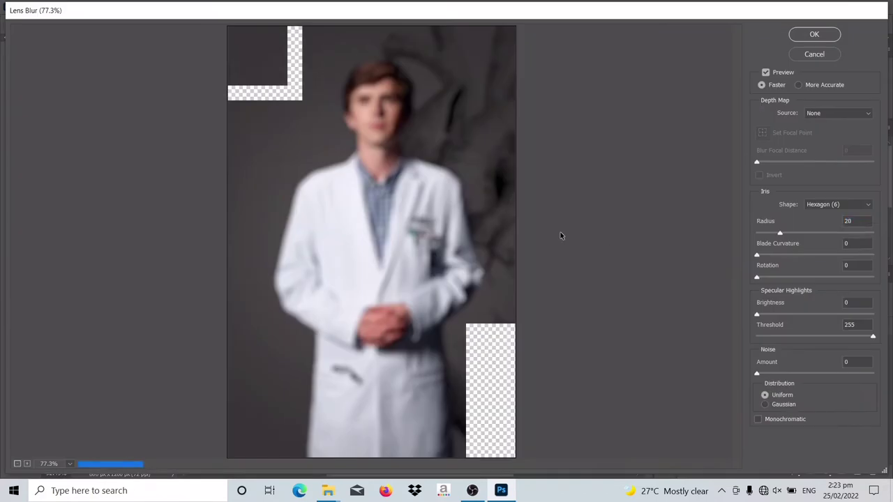
click(811, 34)
Add a Brightness/Contrast adjustment that darkens the backdrop to brightness -76.
scroll(329, 283, up, 2)
scroll(329, 283, down, 2)
click(826, 471)
click(820, 305)
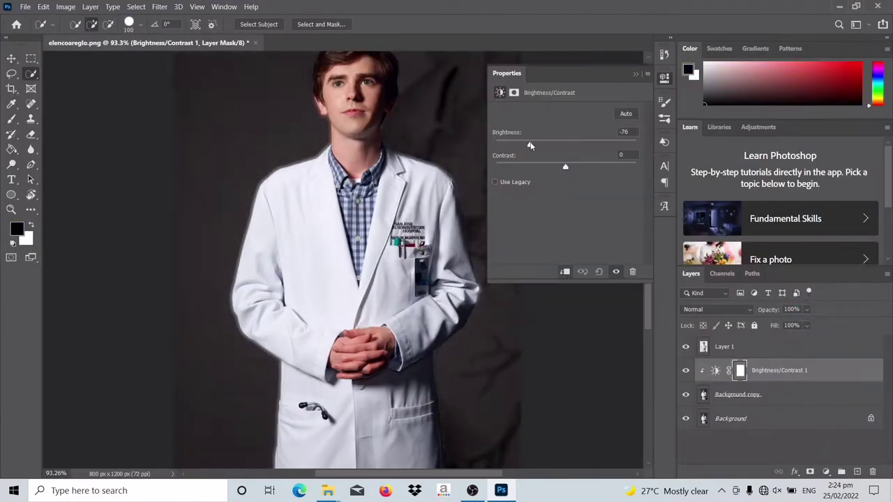
click(646, 64)
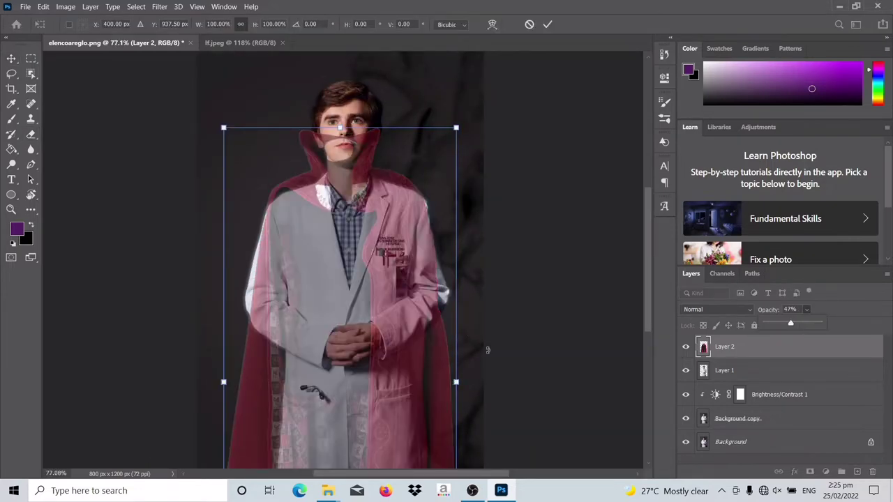
Scale the cloak over the man's body, commit it, and set Layer 2 to 100% opacity.
drag(458, 379, 486, 391)
key(Return)
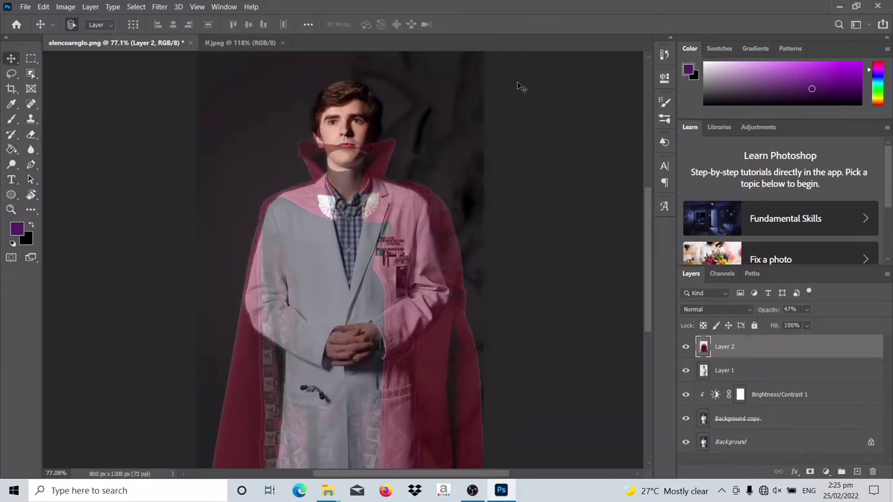
click(807, 309)
drag(812, 323, 847, 324)
Erase the cloak along the chin and right jaw with the Eraser at 40% opacity.
key(e)
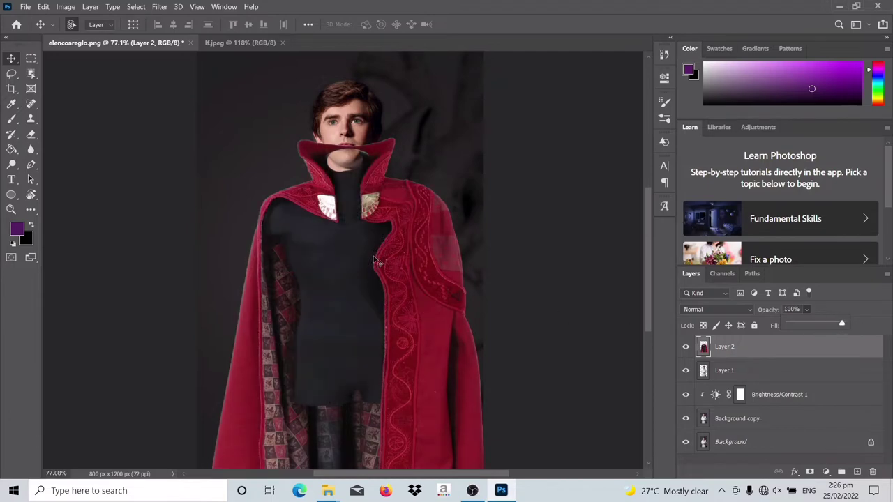
scroll(350, 149, up, 10)
drag(309, 164, 269, 251)
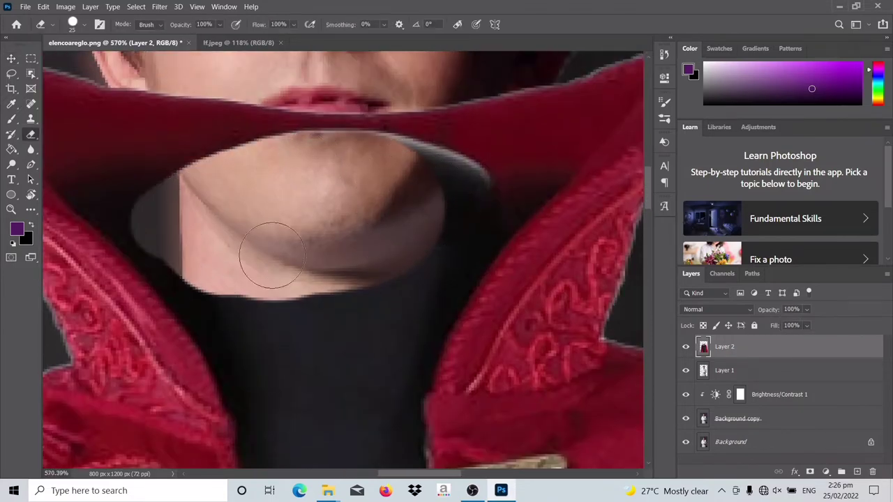
key(ctrl+z)
key(4)
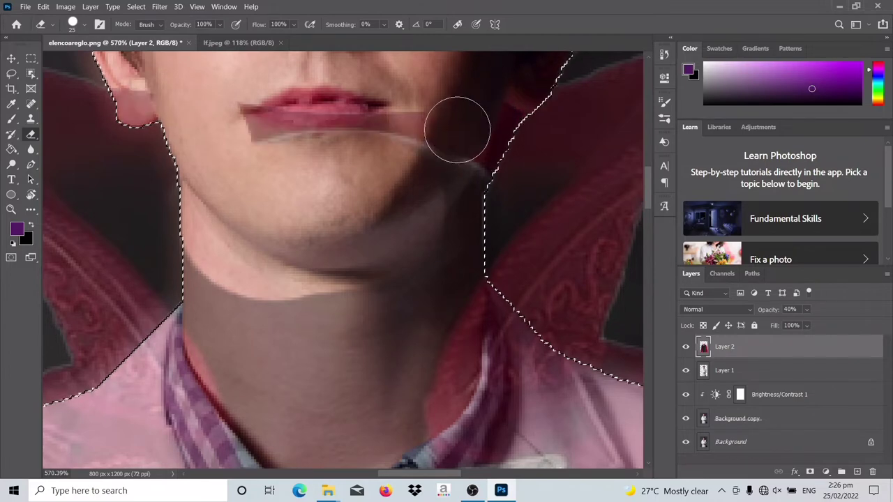
drag(432, 291, 468, 105)
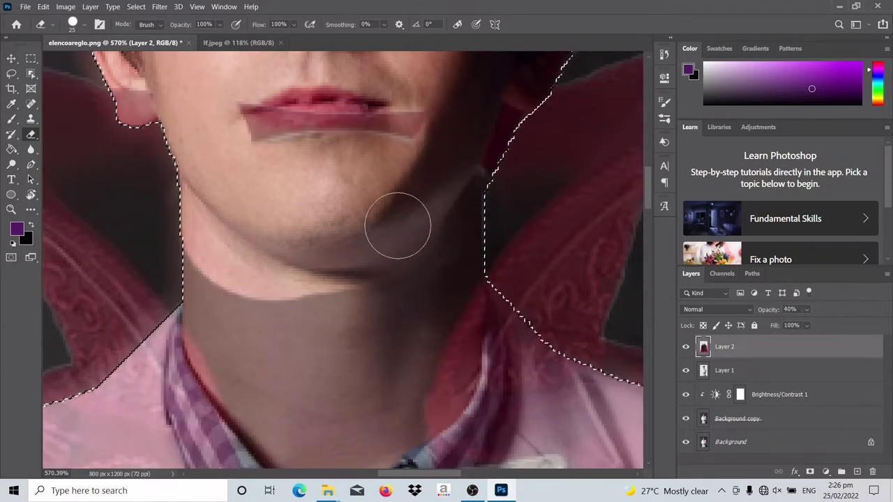
drag(215, 255, 397, 300)
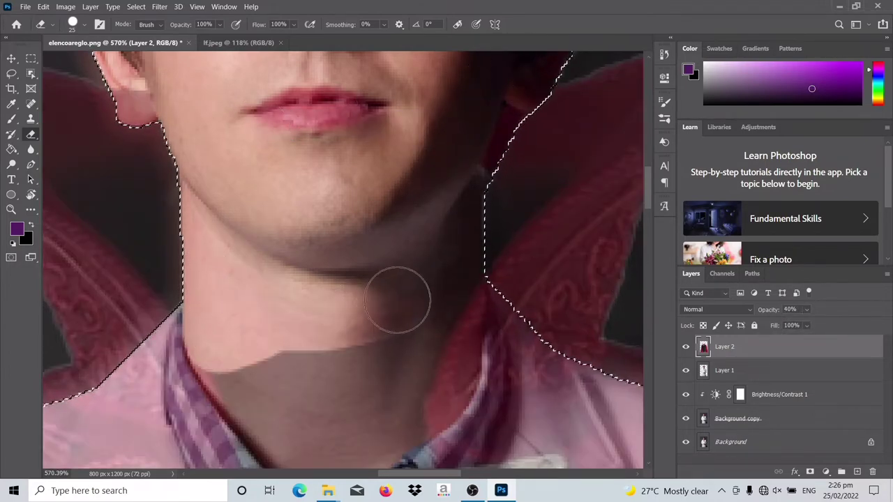
Erase the cloak over the neck and plaid shirt collar, then shrink the eraser brush.
scroll(343, 344, down, 3)
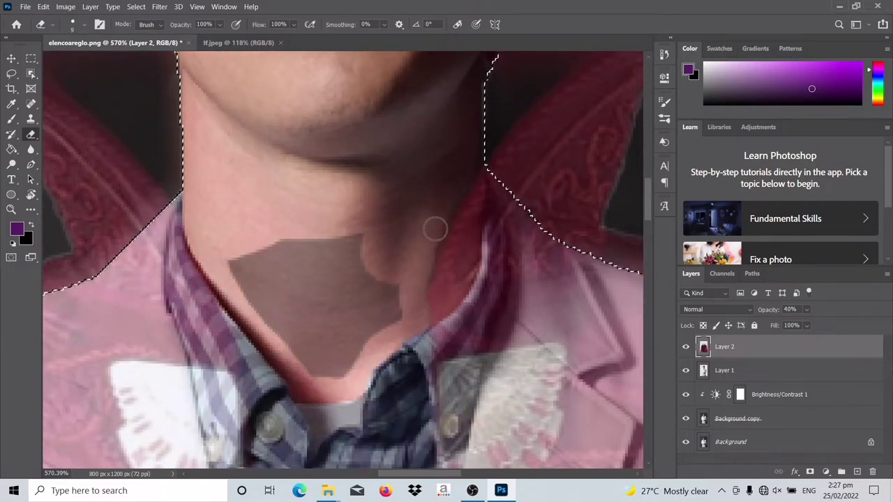
drag(293, 272, 309, 318)
scroll(309, 319, down, 5)
mouse_move(806, 309)
mouse_down()
mouse_move(856, 352)
mouse_move(785, 321)
mouse_move(836, 323)
mouse_up()
scroll(372, 318, up, 5)
drag(326, 212, 408, 274)
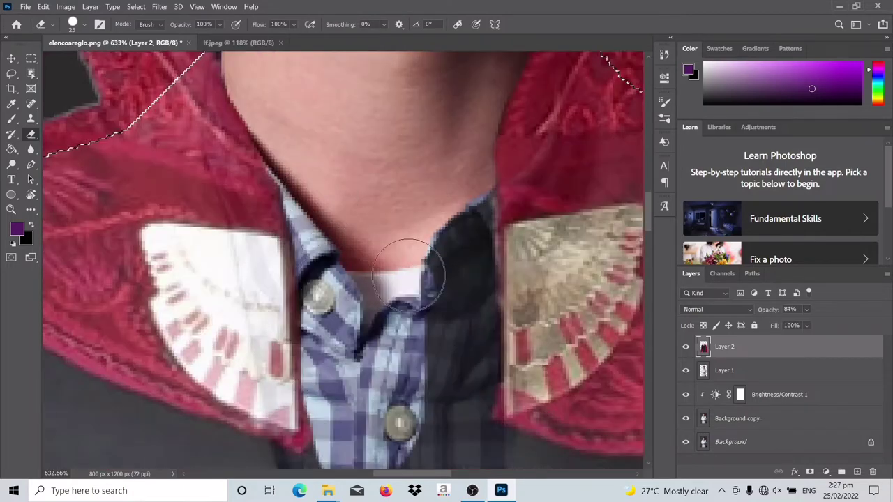
scroll(404, 296, down, 3)
drag(398, 378, 418, 428)
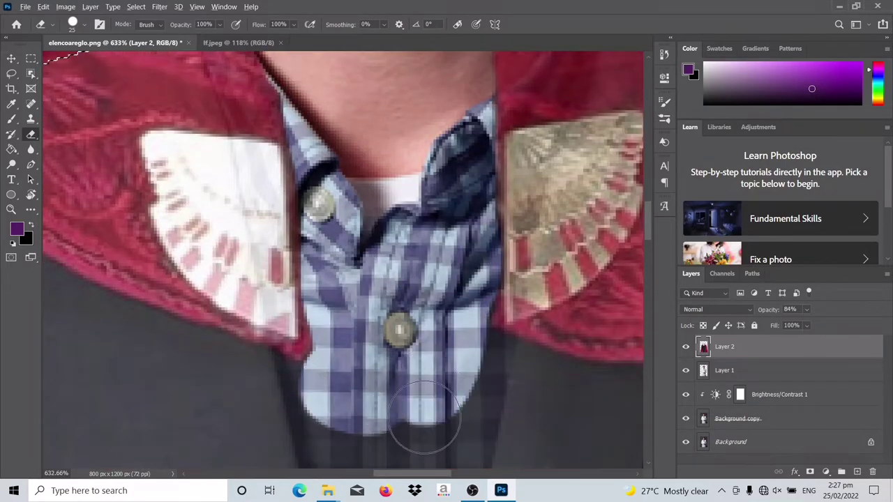
scroll(584, 295, down, 2)
key(bracketleft)
scroll(417, 345, down, 2)
scroll(417, 344, down, 2)
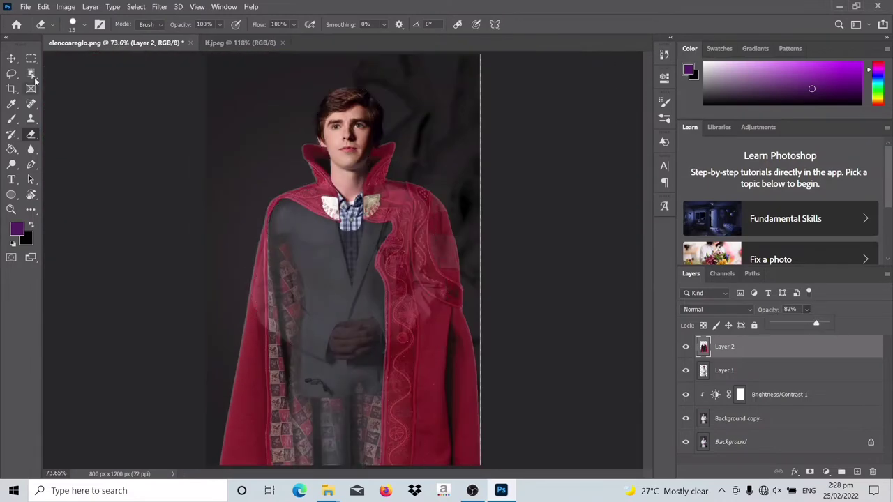
Select the cloak's dark inner area with Quick Selection, delete it, and deselect.
click(91, 85)
scroll(313, 322, up, 2)
mouse_move(817, 325)
mouse_down()
mouse_move(828, 324)
mouse_move(786, 323)
mouse_move(819, 323)
mouse_up()
scroll(350, 235, up, 2)
click(807, 309)
scroll(242, 254, up, 3)
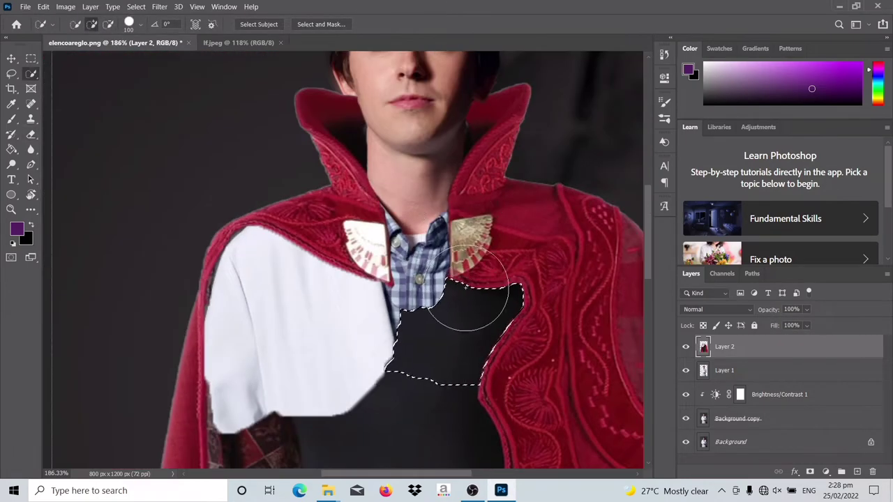
key(Delete)
key(ctrl+d)
Set Layer 2 to 45% opacity and erase the cloak along the coat's left shoulder.
key(e)
scroll(295, 341, down, 5)
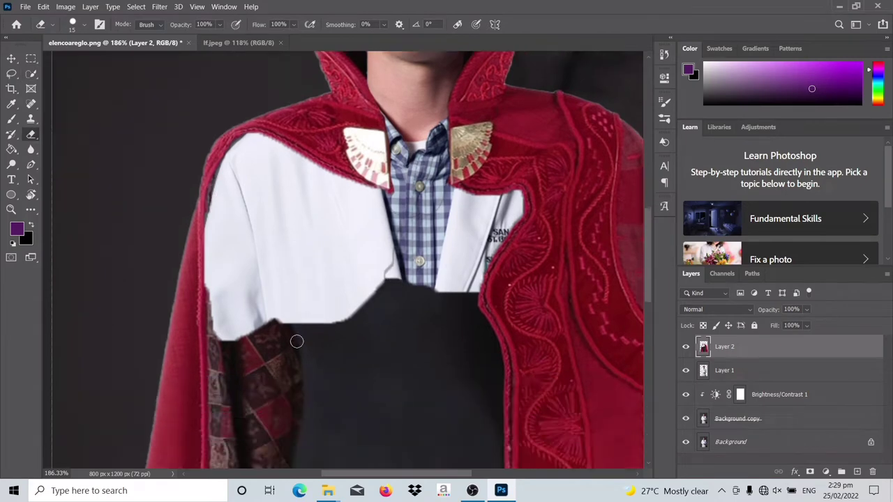
scroll(342, 333, down, 5)
scroll(341, 333, down, 2)
scroll(224, 296, up, 2)
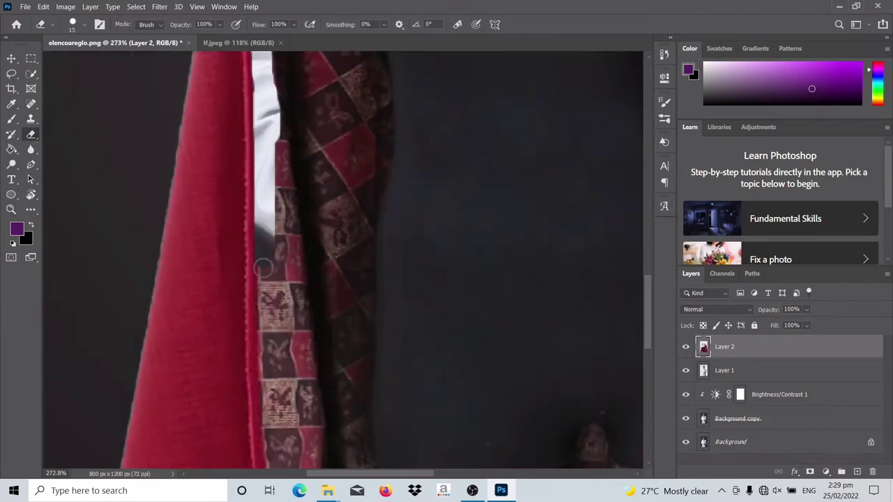
scroll(265, 258, down, 3)
scroll(273, 297, up, 5)
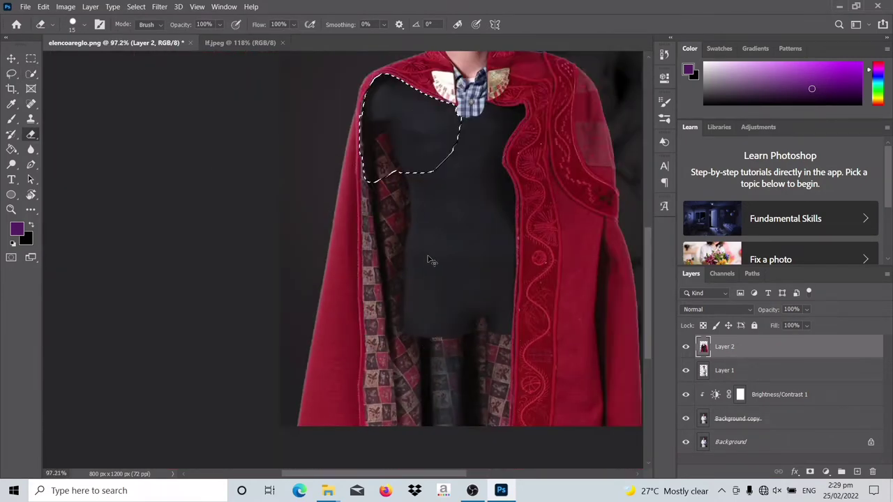
scroll(391, 94, down, 6)
drag(806, 309, 788, 323)
drag(334, 179, 352, 363)
scroll(438, 193, up, 1)
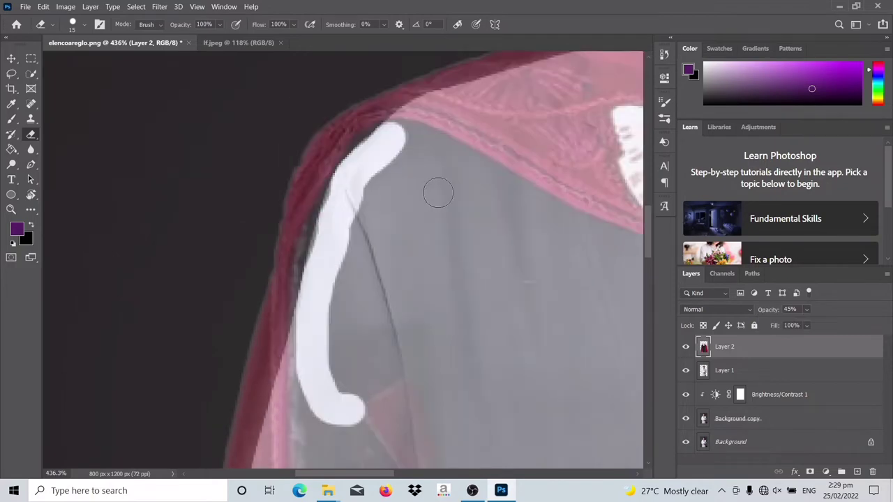
drag(475, 172, 534, 213)
drag(534, 212, 359, 212)
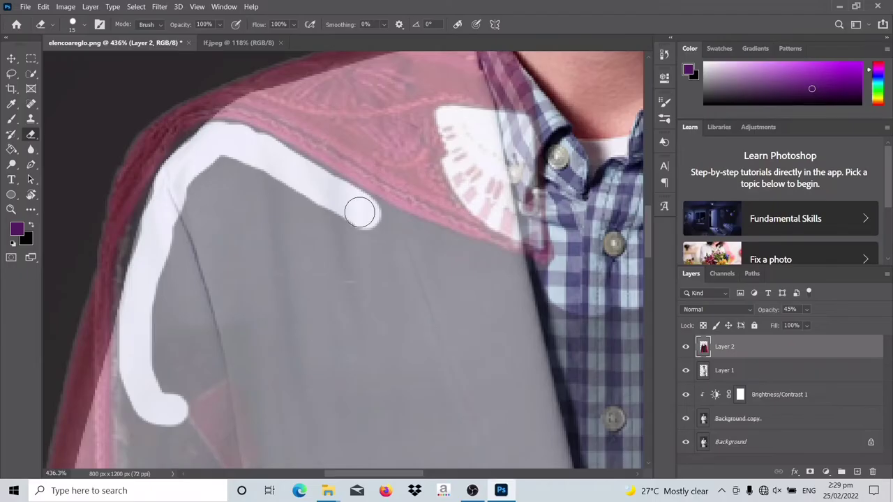
Erase cloak strips over the right lapel and the lower left coat.
scroll(526, 276, up, 1)
scroll(526, 276, right, 5)
drag(380, 259, 544, 272)
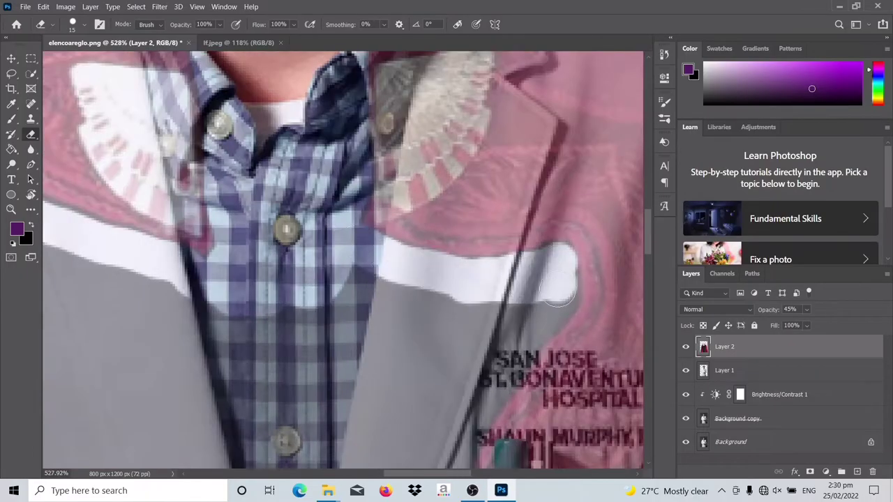
scroll(494, 374, down, 5)
scroll(303, 279, up, 5)
scroll(303, 279, down, 3)
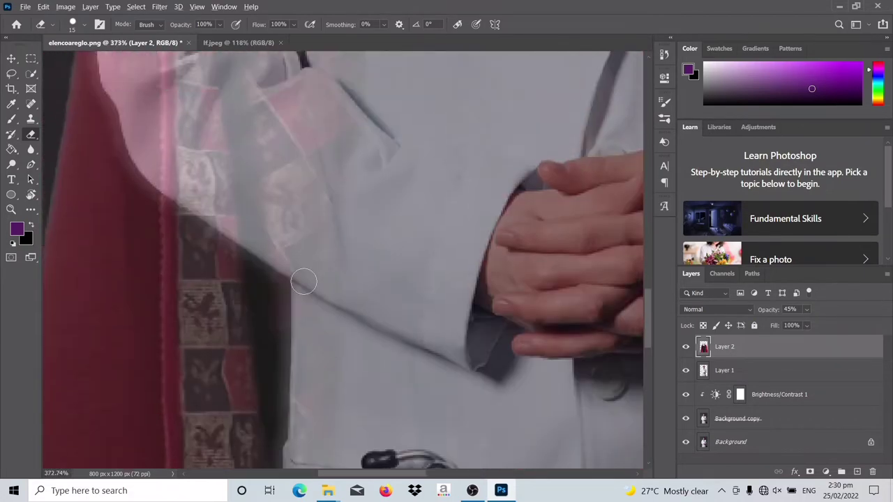
mouse_move(227, 217)
mouse_down()
mouse_move(249, 231)
mouse_move(309, 359)
mouse_move(326, 221)
mouse_up()
scroll(309, 358, down, 1)
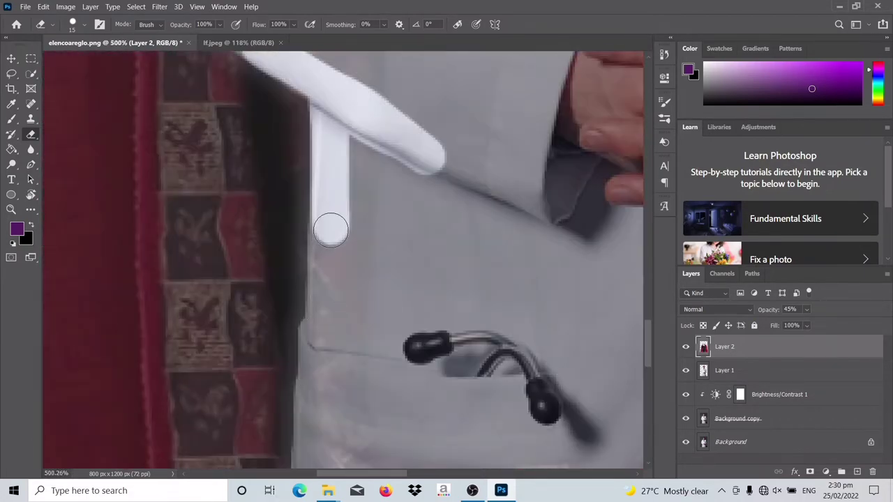
scroll(317, 353, down, 1)
scroll(307, 342, down, 2)
scroll(295, 325, up, 2)
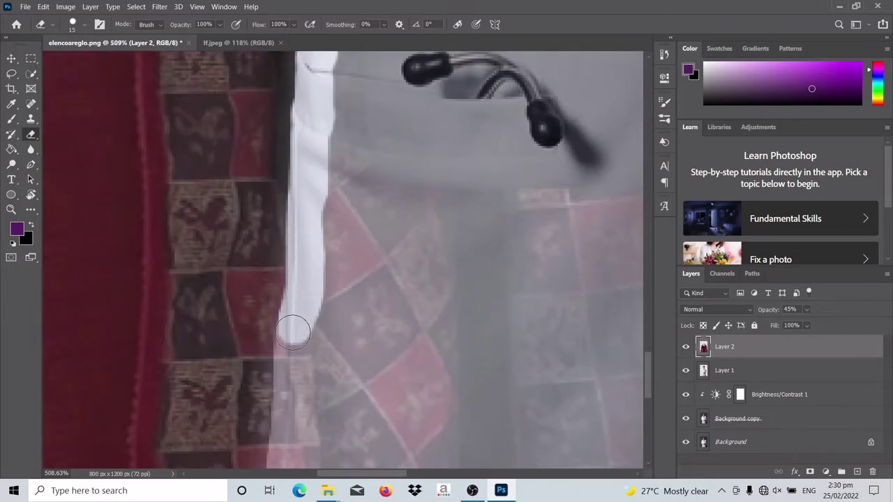
scroll(239, 340, down, 5)
scroll(238, 340, up, 3)
scroll(238, 339, down, 5)
Toggle the cloak layer's opacity to check the erased edges, leaving it at full opacity.
scroll(309, 308, up, 3)
click(806, 309)
drag(810, 323, 843, 323)
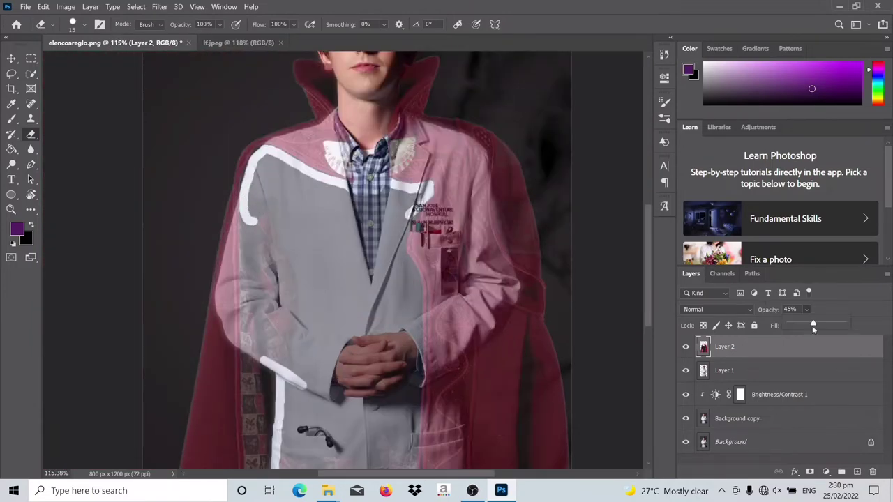
scroll(309, 308, up, 3)
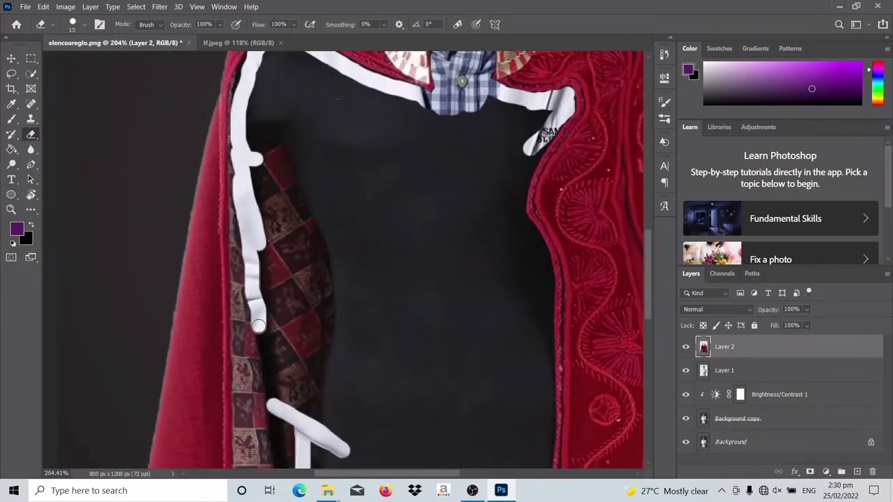
scroll(244, 175, up, 2)
scroll(230, 237, down, 5)
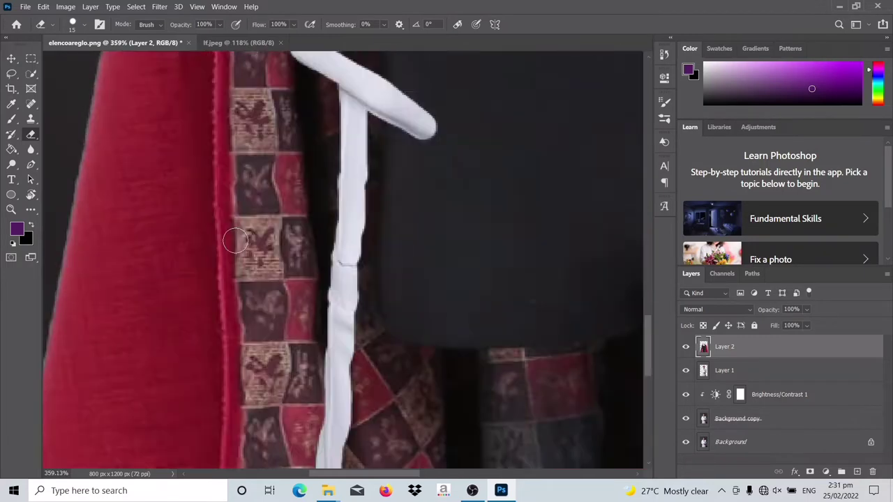
scroll(279, 202, down, 5)
scroll(286, 190, up, 5)
scroll(237, 181, up, 3)
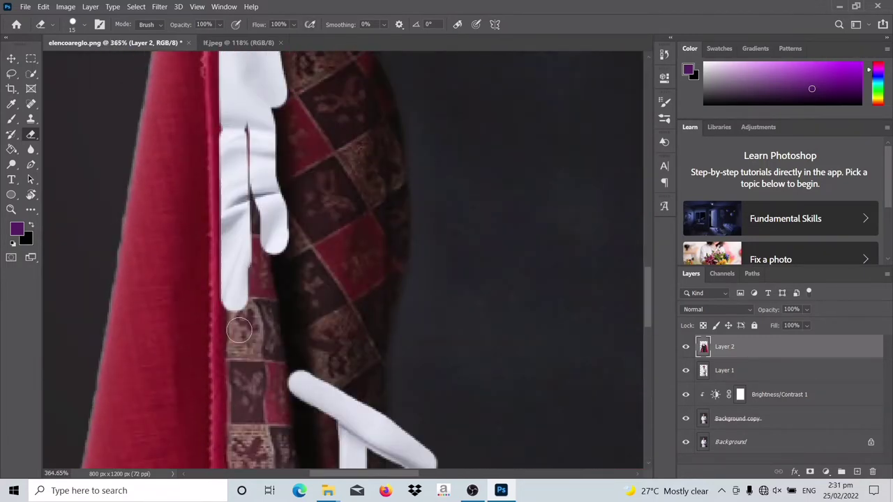
mouse_move(793, 324)
mouse_down()
mouse_move(785, 325)
mouse_move(847, 325)
mouse_up()
scroll(352, 300, down, 5)
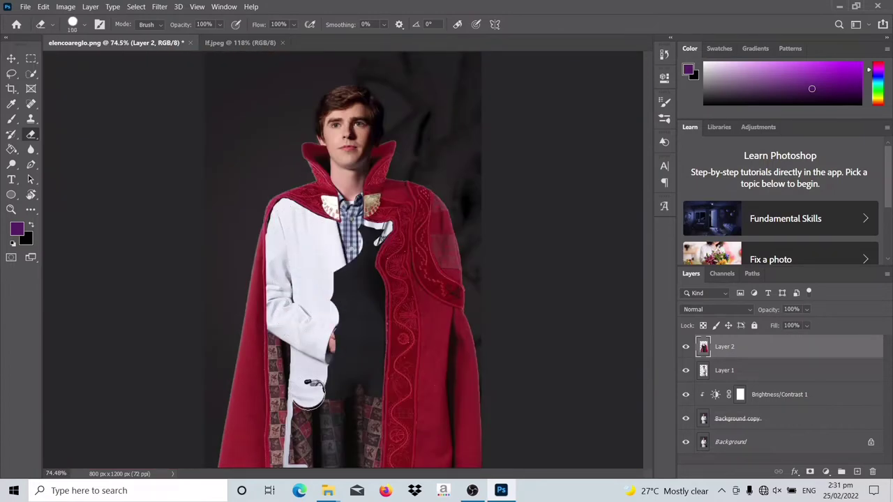
scroll(292, 298, up, 3)
scroll(293, 298, up, 2)
drag(807, 309, 797, 324)
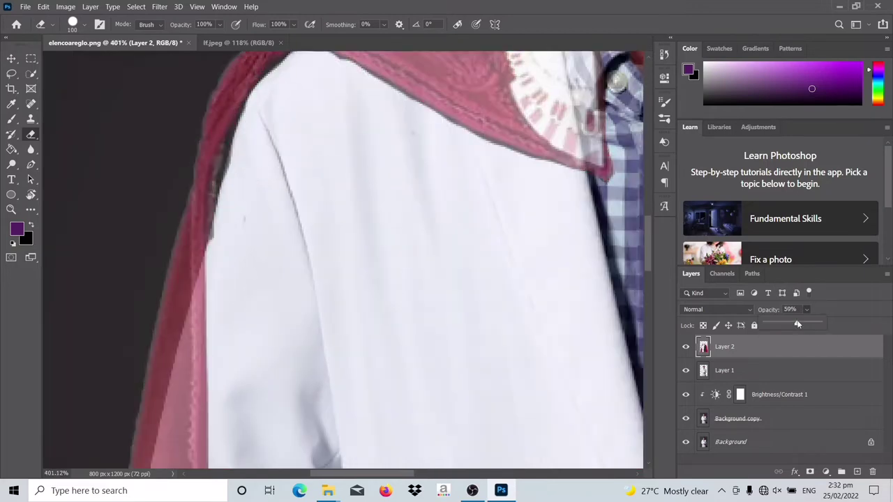
scroll(255, 162, down, 5)
key(ctrl+z)
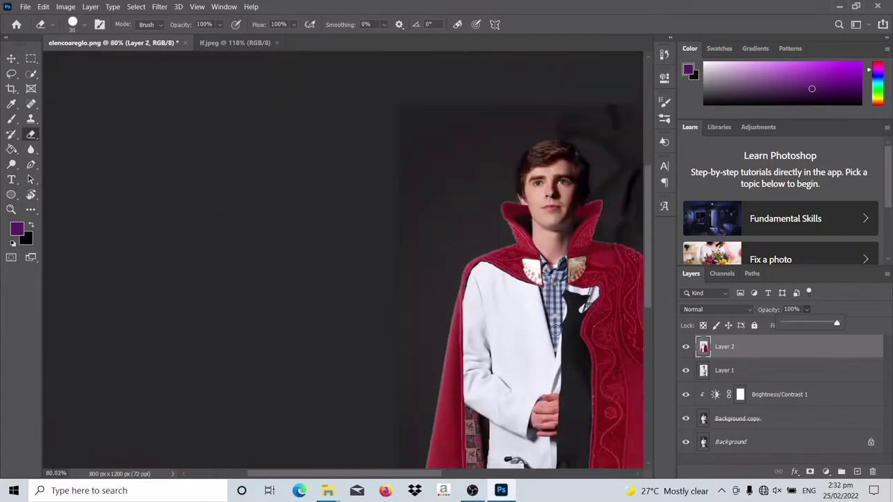
scroll(383, 223, up, 5)
scroll(428, 326, up, 2)
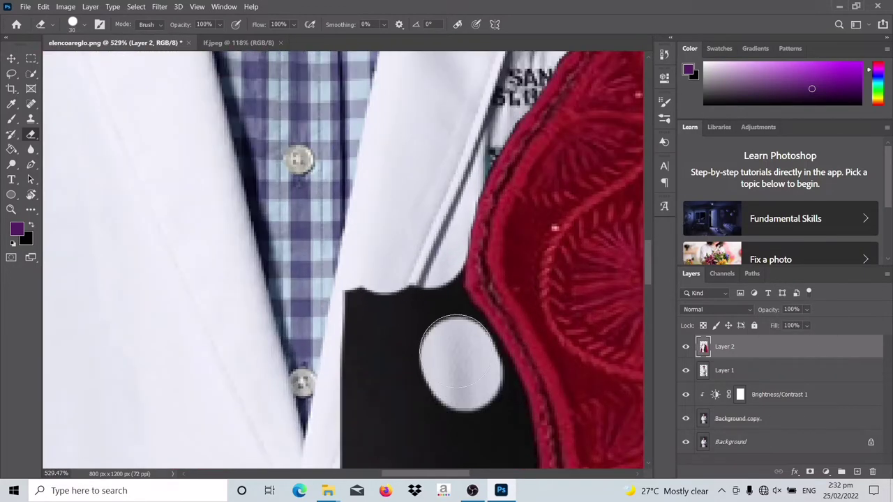
scroll(476, 377, down, 1)
Erase the remaining dark patch on the coat beside the lapel.
mouse_move(462, 335)
mouse_down()
mouse_move(497, 290)
mouse_move(496, 261)
mouse_up()
scroll(499, 341, down, 4)
scroll(453, 314, down, 5)
scroll(430, 351, down, 1)
mouse_move(431, 351)
mouse_down()
mouse_move(495, 388)
mouse_move(488, 335)
mouse_up()
scroll(498, 219, down, 4)
drag(498, 219, 328, 279)
scroll(328, 279, down, 3)
scroll(478, 301, down, 4)
mouse_move(492, 314)
mouse_down()
mouse_move(478, 301)
mouse_move(418, 309)
mouse_up()
scroll(419, 309, down, 5)
mouse_move(468, 205)
mouse_down()
mouse_move(270, 179)
mouse_move(466, 347)
mouse_up()
scroll(269, 180, down, 4)
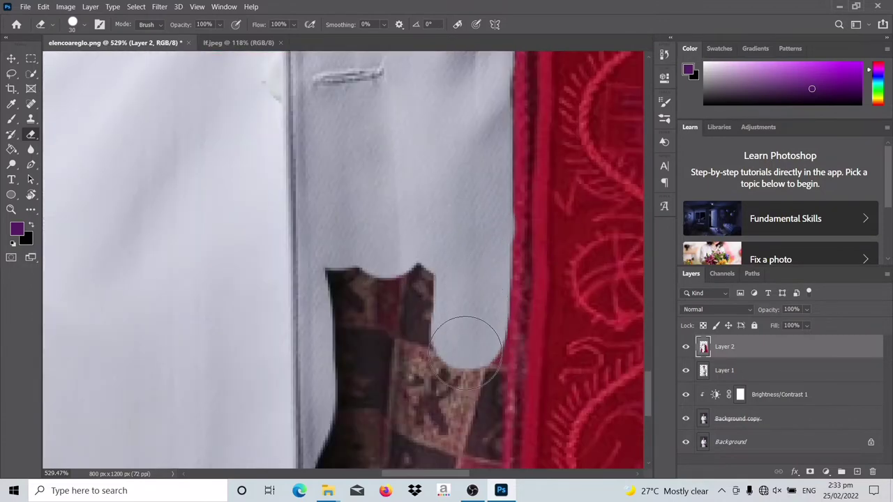
scroll(466, 347, down, 3)
scroll(458, 295, down, 3)
scroll(360, 393, down, 3)
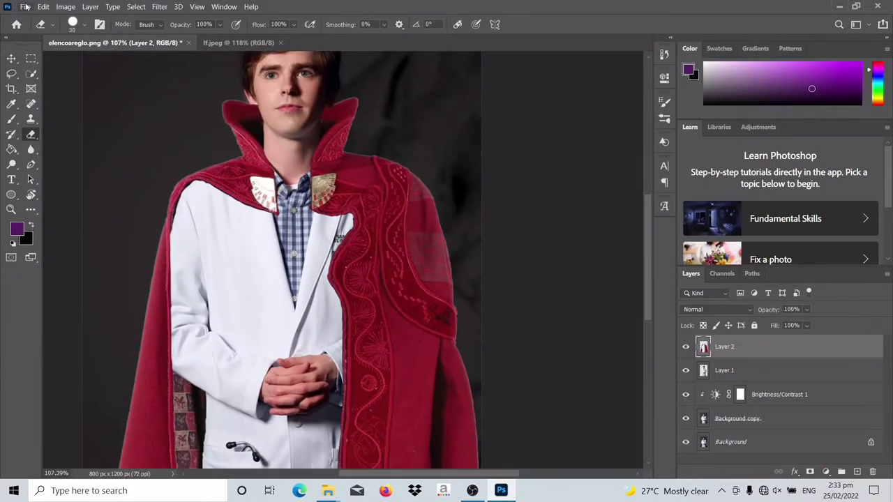
Place the embedded 'Inner Custom' image and scale it to about 103% over the figure.
click(24, 6)
click(56, 276)
click(273, 258)
mouse_move(464, 84)
mouse_down()
mouse_move(448, 156)
mouse_move(474, 136)
mouse_up()
mouse_move(330, 251)
mouse_down()
mouse_move(344, 268)
mouse_move(369, 241)
mouse_up()
Commit the Inner Custom costume placement and move it below the cloak layer (Layer 2).
key(Return)
key(ctrl+bracketleft)
key(e)
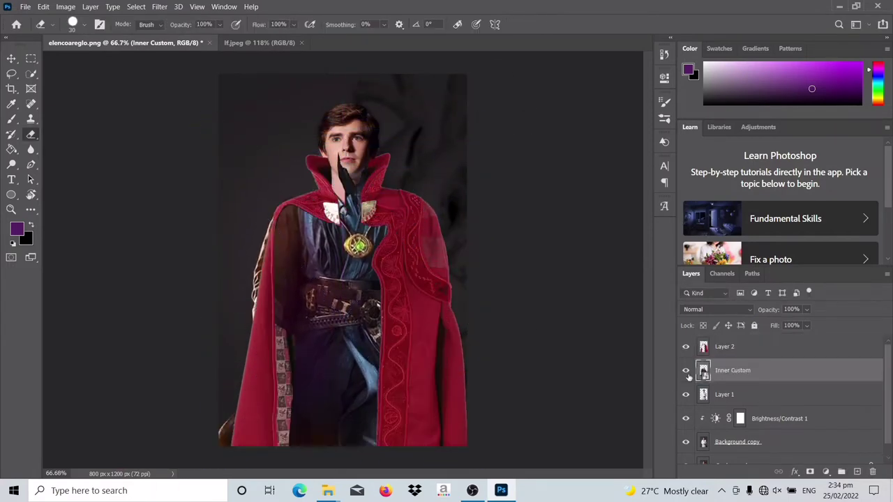
scroll(343, 287, up, 4)
scroll(608, 355, down, 4)
Scale the costume up to 108.94% and apply the transform.
key(ctrl+t)
drag(550, 121, 540, 124)
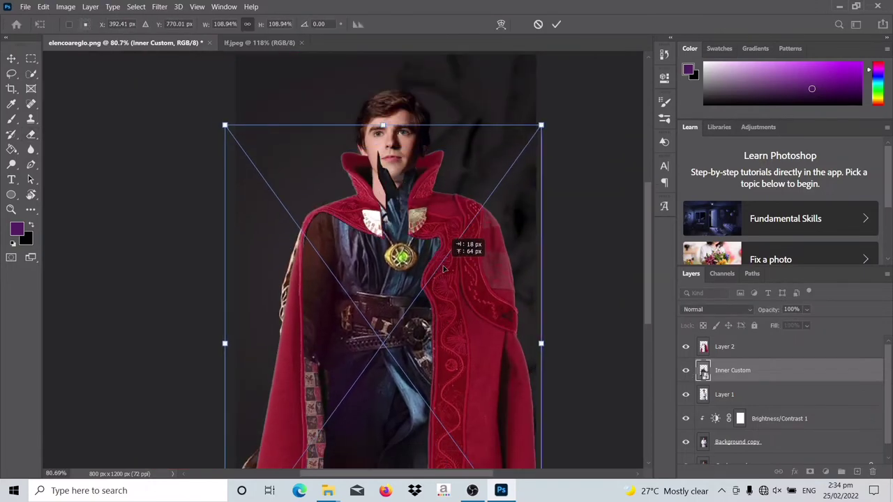
scroll(374, 208, up, 5)
scroll(382, 222, down, 5)
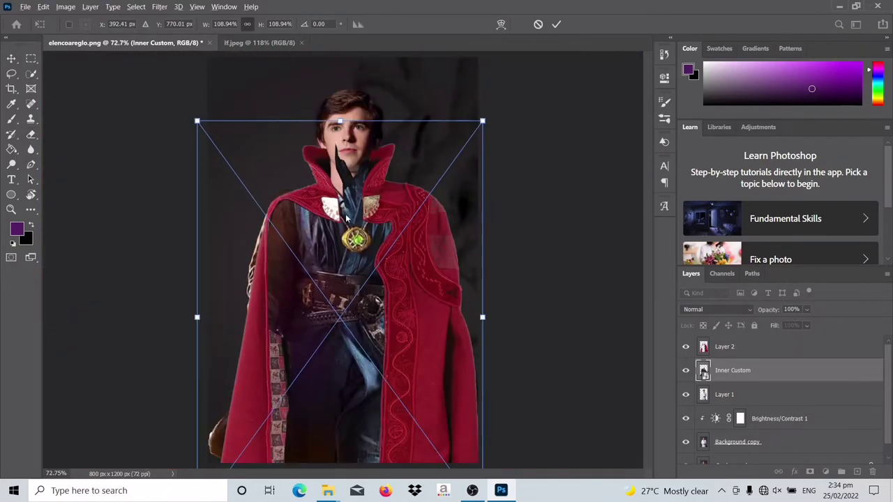
click(556, 24)
Erase the costume over the neck with a fine eraser to reveal the skin and white collar.
key(e)
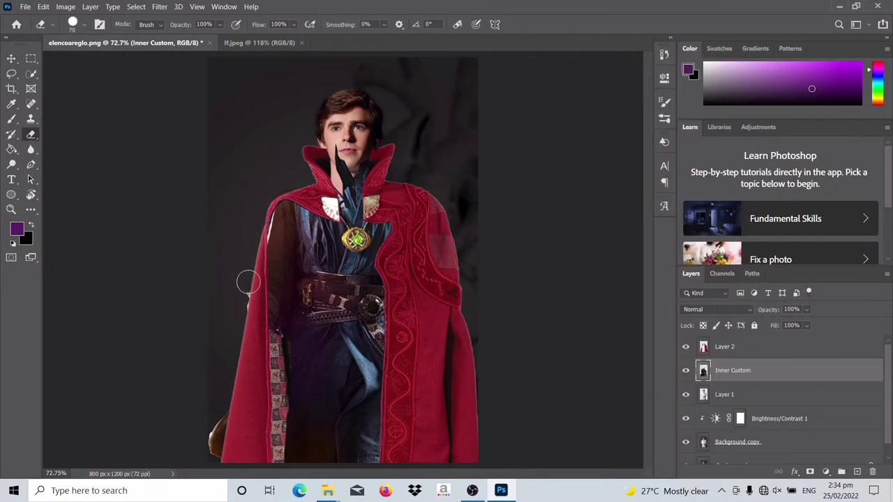
scroll(348, 181, up, 3)
scroll(435, 219, up, 2)
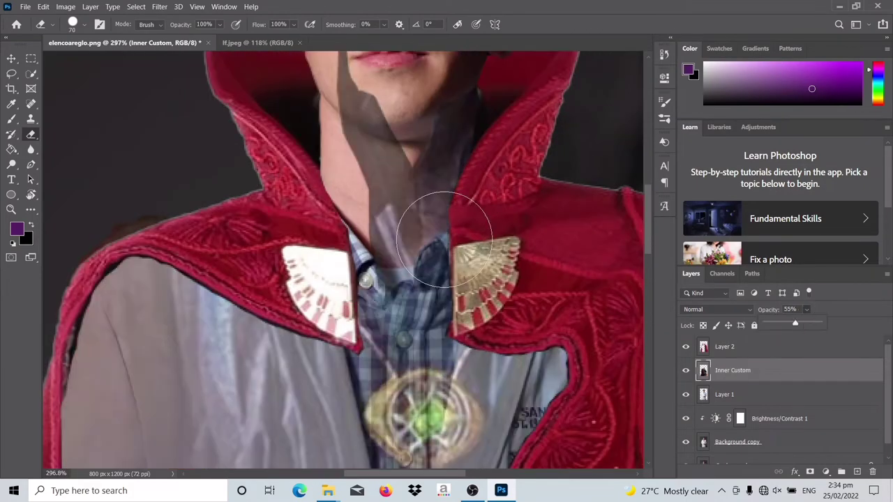
key(bracketleft)
key(bracketleft)
key(bracketleft)
scroll(382, 286, up, 3)
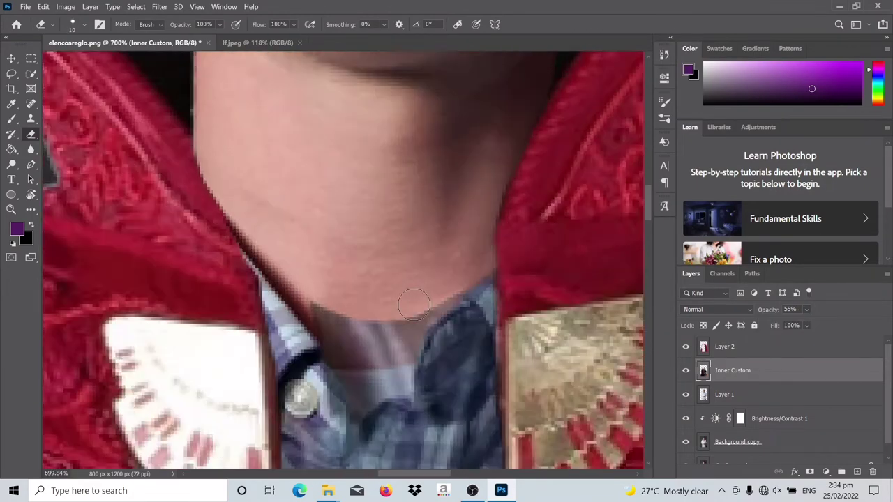
scroll(383, 272, up, 3)
drag(383, 269, 293, 318)
scroll(305, 359, down, 5)
scroll(306, 358, up, 5)
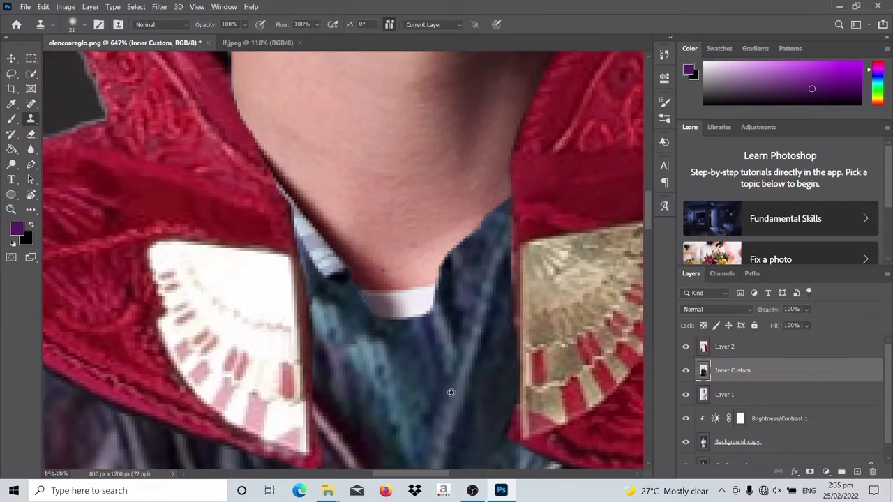
key(e)
scroll(425, 264, up, 2)
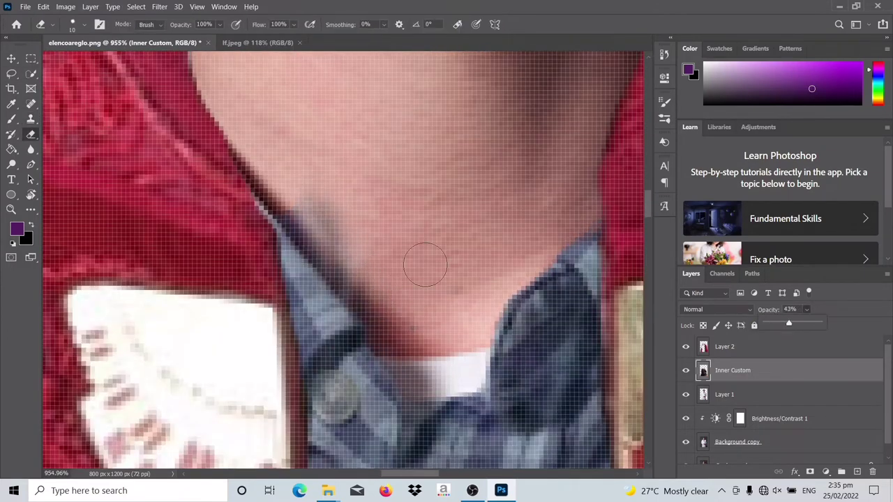
scroll(412, 290, down, 10)
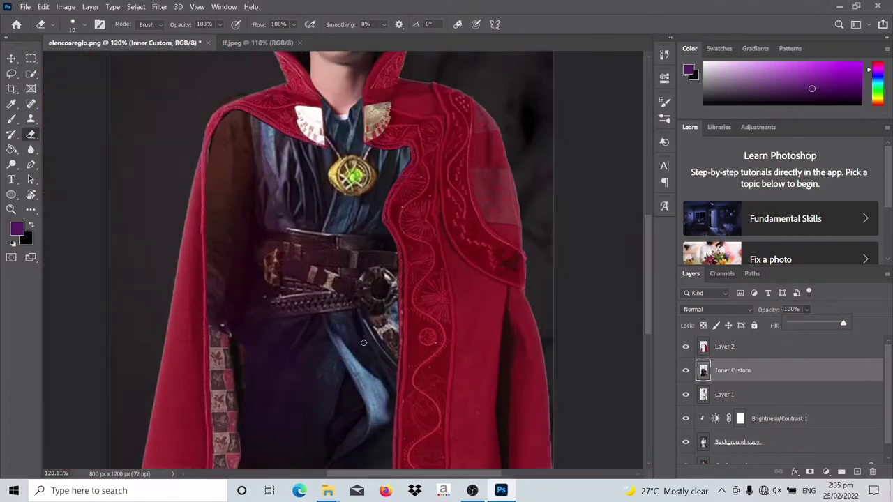
Group the costume and cloak layers into Group 1 and darken them with a Curves adjustment.
key(ctrl+g)
click(825, 471)
click(803, 325)
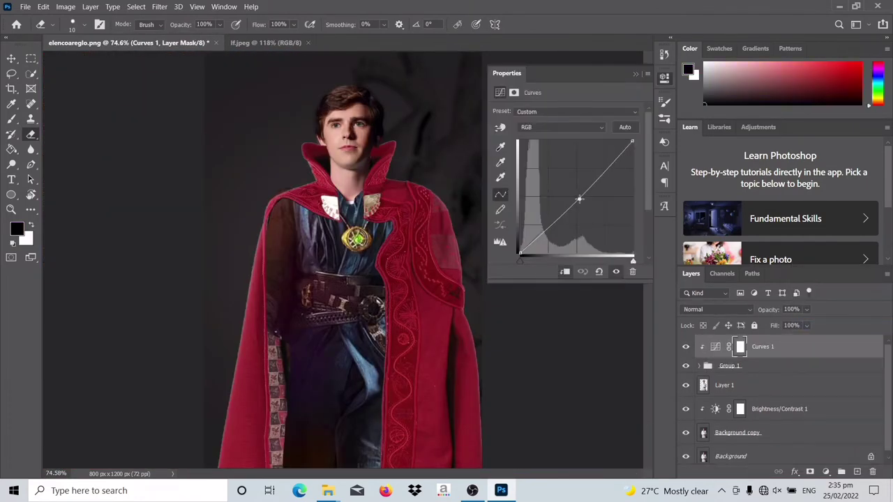
mouse_move(592, 182)
mouse_down()
mouse_move(592, 217)
mouse_move(591, 209)
mouse_up()
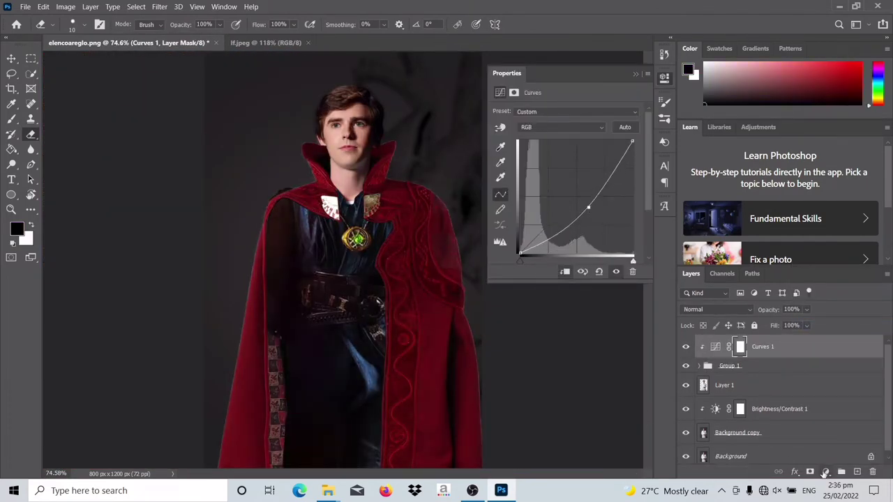
Add a Levels adjustment raising the black input level to 9.
click(825, 472)
click(823, 317)
click(636, 74)
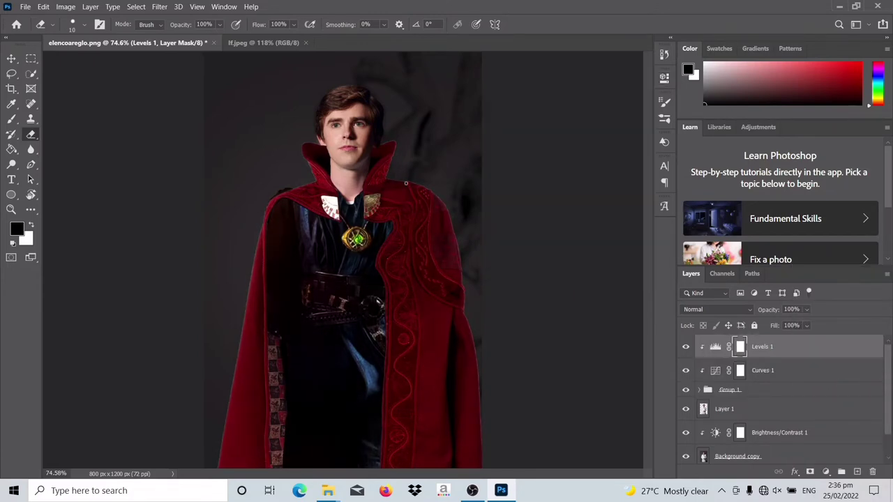
scroll(279, 202, up, 3)
scroll(279, 202, up, 2)
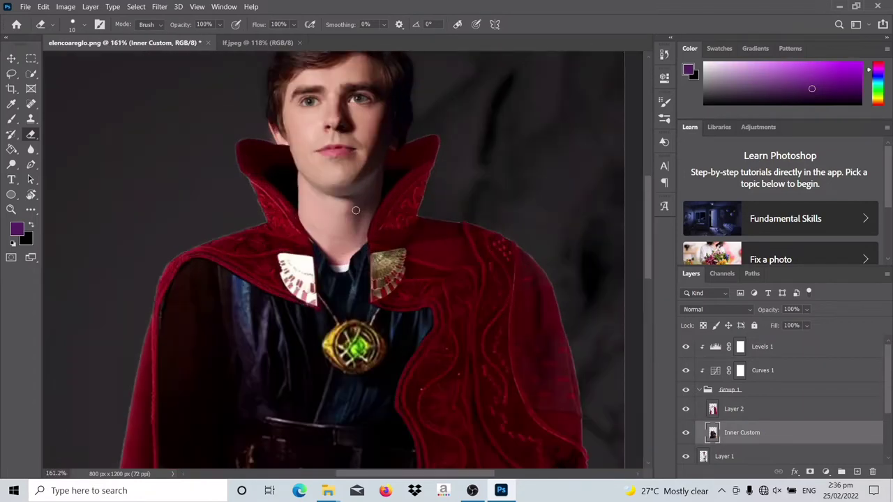
click(825, 472)
click(823, 319)
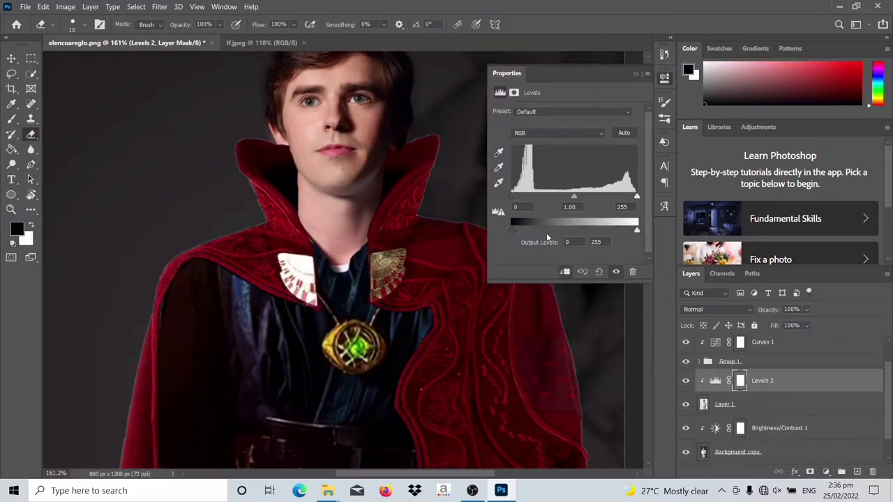
drag(512, 196, 517, 197)
Add Exposure adjustments bringing exposure down to -3.00, then open powers.jpg.
click(825, 472)
click(823, 329)
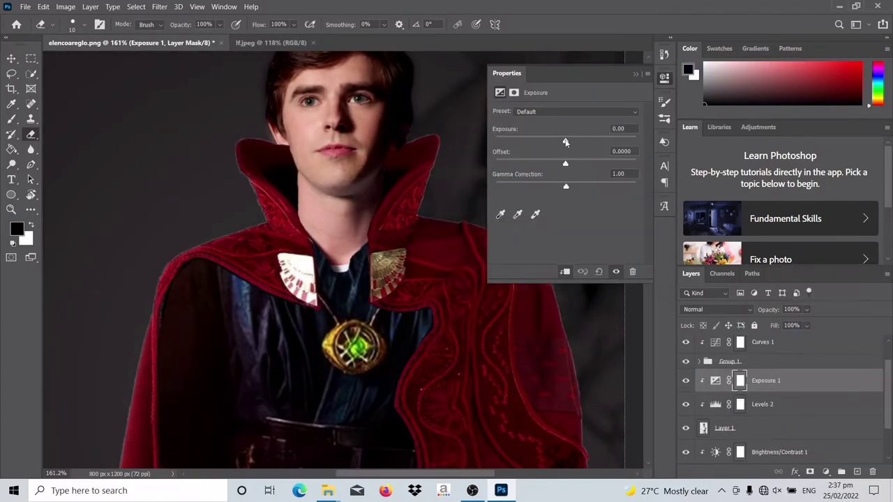
mouse_move(565, 140)
mouse_down()
mouse_move(542, 140)
mouse_move(550, 143)
mouse_up()
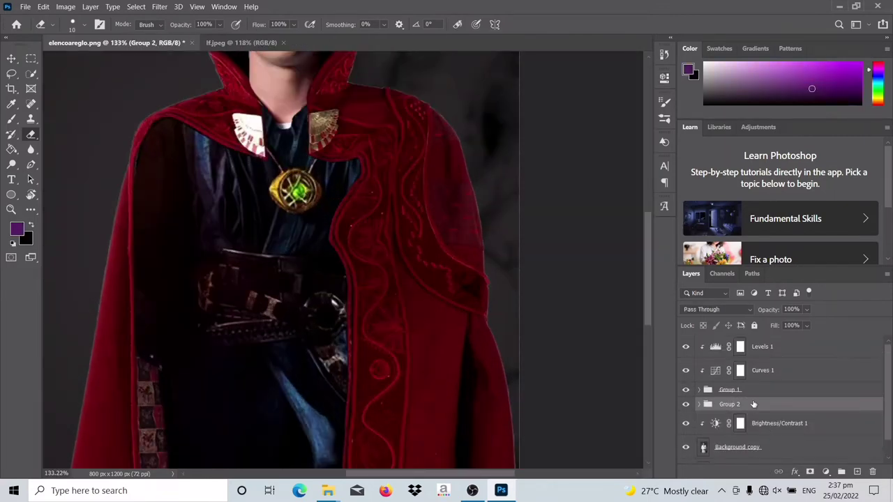
click(825, 472)
click(823, 329)
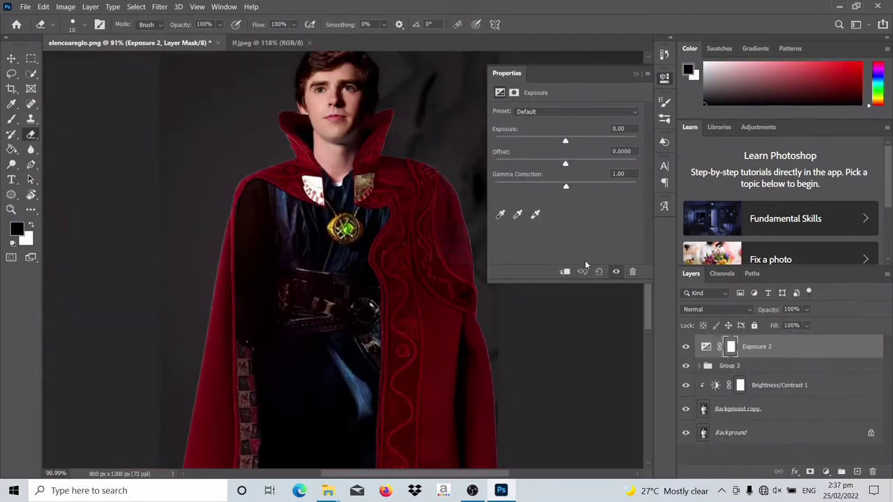
drag(565, 140, 549, 143)
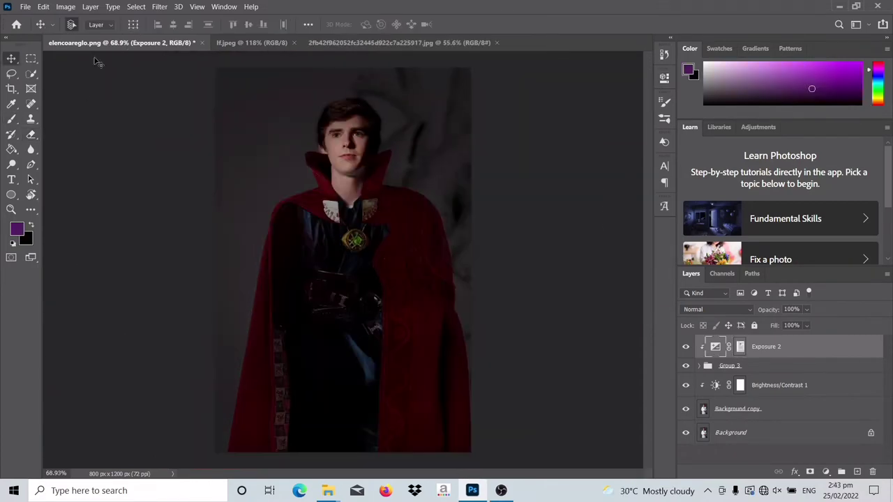
key(ctrl+o)
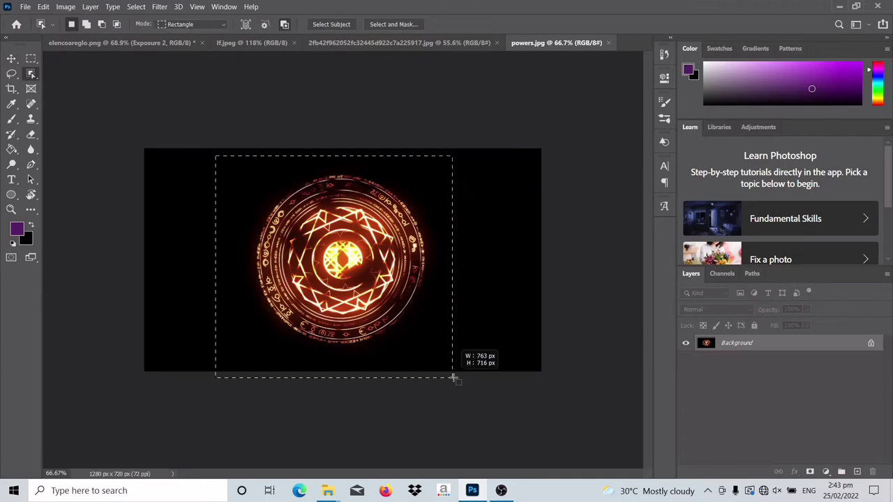
Bring the magic circle from powers.jpg into the composite in Screen blend mode.
drag(335, 258, 119, 43)
drag(342, 265, 272, 369)
click(719, 309)
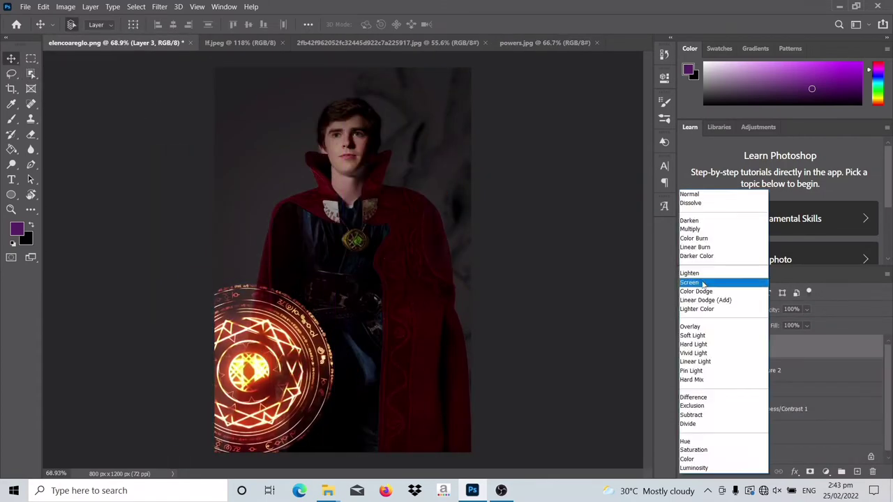
click(703, 283)
Shrink the circle into a narrow upright oval beside the figure's left hand.
key(ctrl+t)
mouse_move(479, 370)
mouse_down()
mouse_move(270, 390)
mouse_move(414, 384)
mouse_move(457, 396)
mouse_up()
right_click(330, 395)
click(363, 262)
key(Return)
Duplicate the circle and rotate the copy 180° onto the right cloak edge.
key(ctrl+j)
key(ctrl+t)
right_click(424, 403)
click(453, 285)
key(Return)
Group both circles as Group 4 and tone them down with clipped Curves and Levels.
shift+click(724, 370)
key(ctrl+g)
click(825, 471)
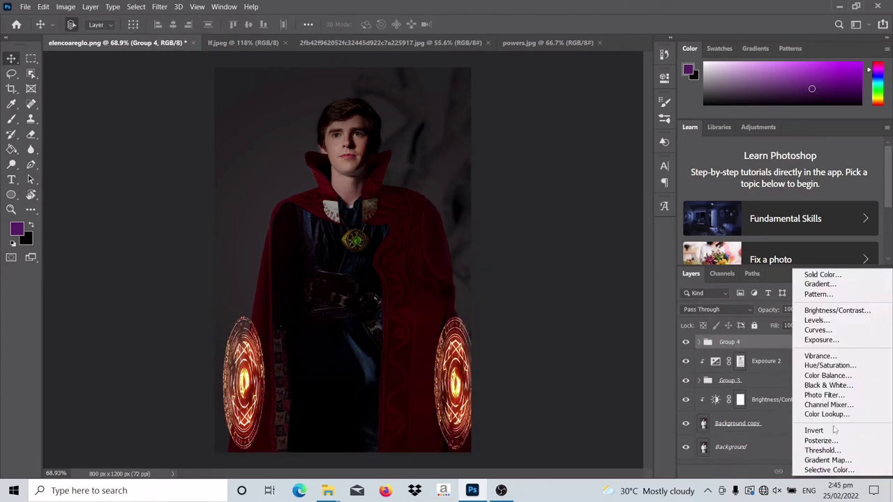
click(785, 328)
key(ctrl+alt+g)
drag(588, 185, 588, 206)
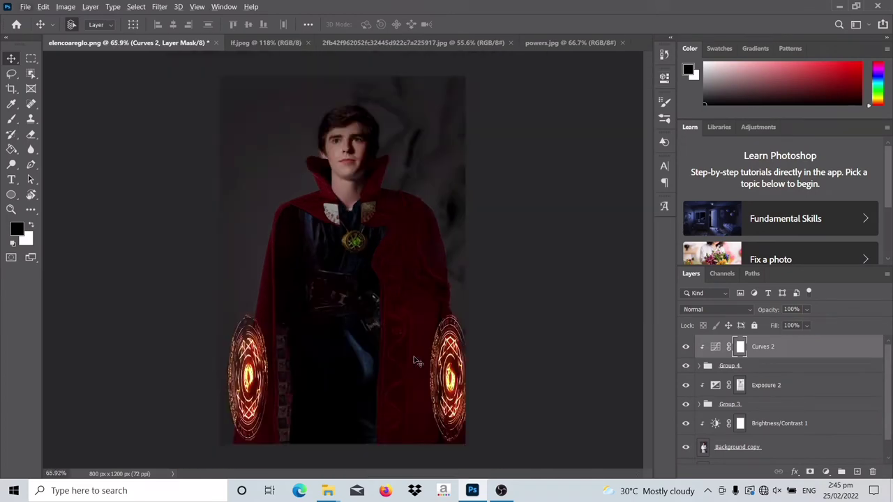
click(826, 472)
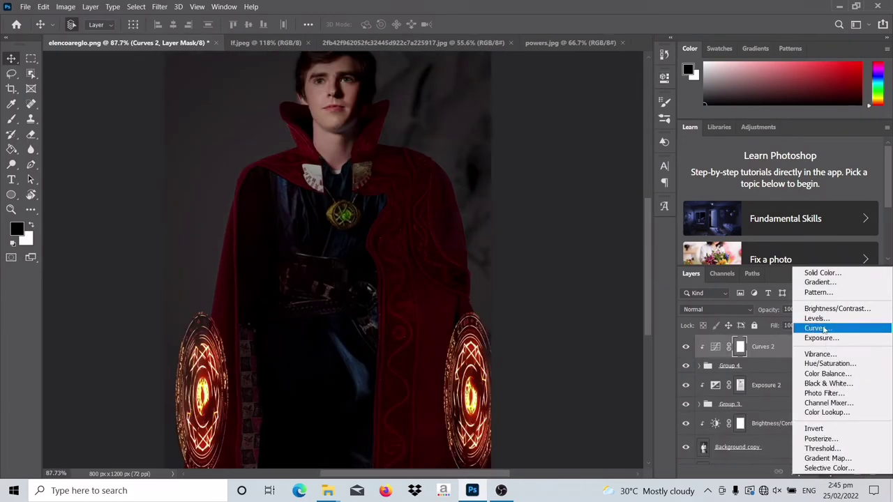
click(809, 325)
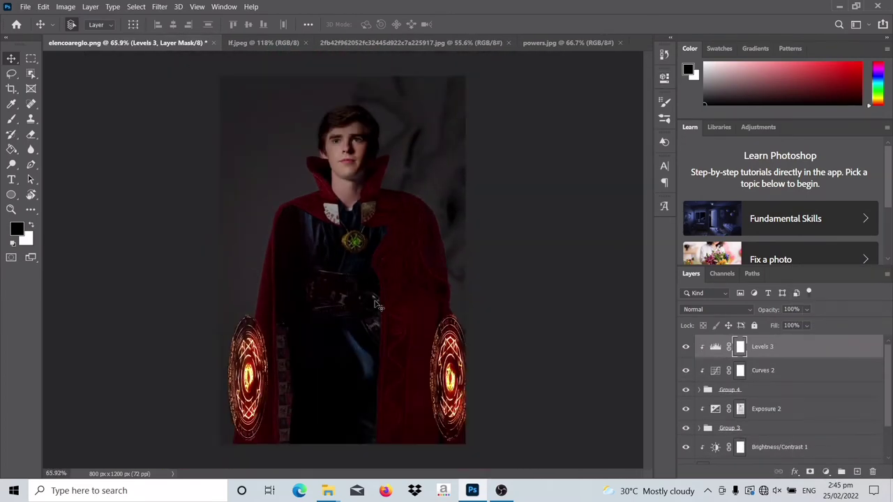
Open Hands PNG.png from the Desktop's New folder and close the lf.jpeg, costume and powers.jpg tabs.
key(ctrl+o)
click(49, 135)
double_click(200, 100)
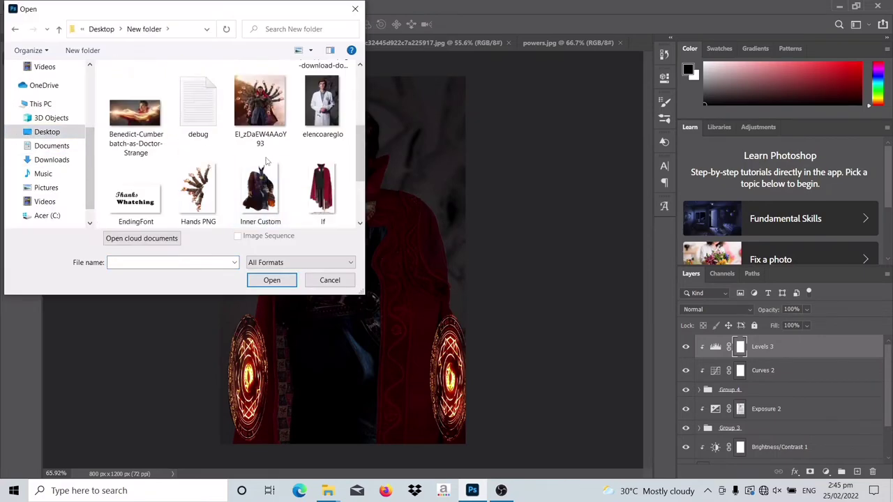
double_click(195, 230)
click(255, 43)
click(310, 43)
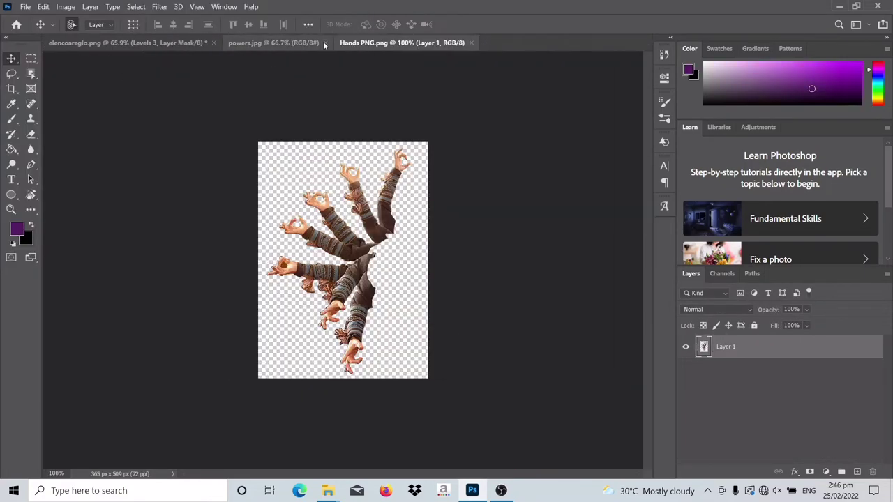
click(268, 43)
click(158, 42)
Bring the hands into the composite and move their layer below the figure.
click(332, 43)
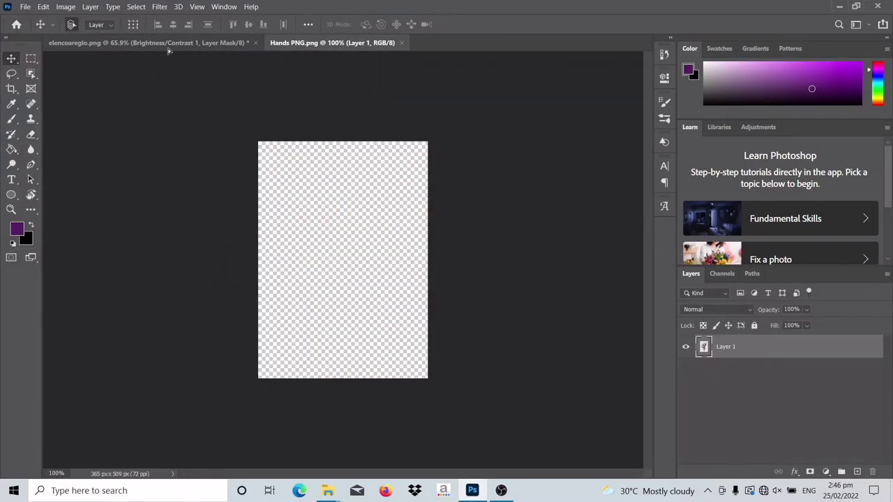
drag(342, 209, 265, 210)
right_click(760, 439)
click(631, 212)
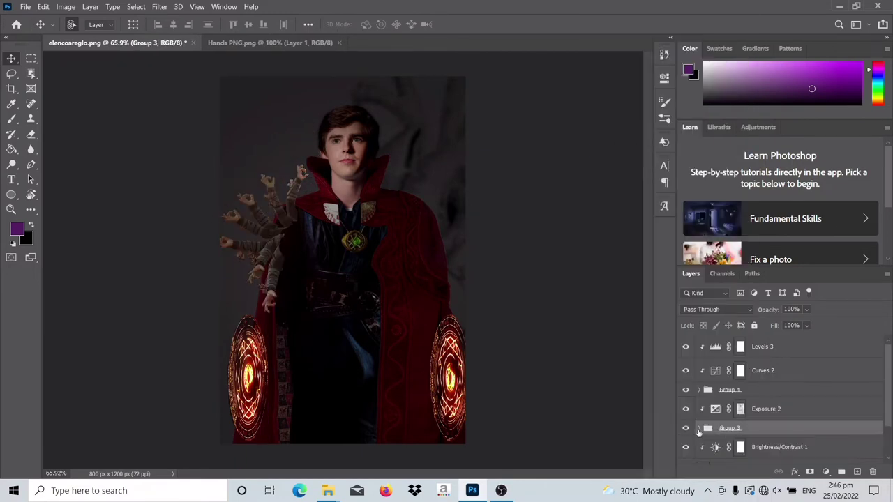
drag(740, 360, 749, 422)
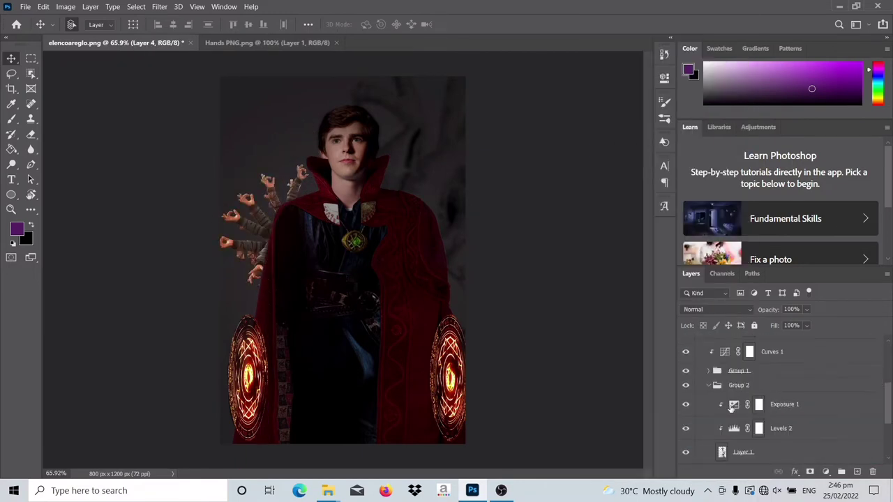
Enlarge the hands and position them fanning out on the figure's left side.
key(ctrl+t)
mouse_move(309, 164)
mouse_down()
mouse_move(359, 90)
mouse_move(279, 217)
mouse_up()
drag(321, 132, 378, 49)
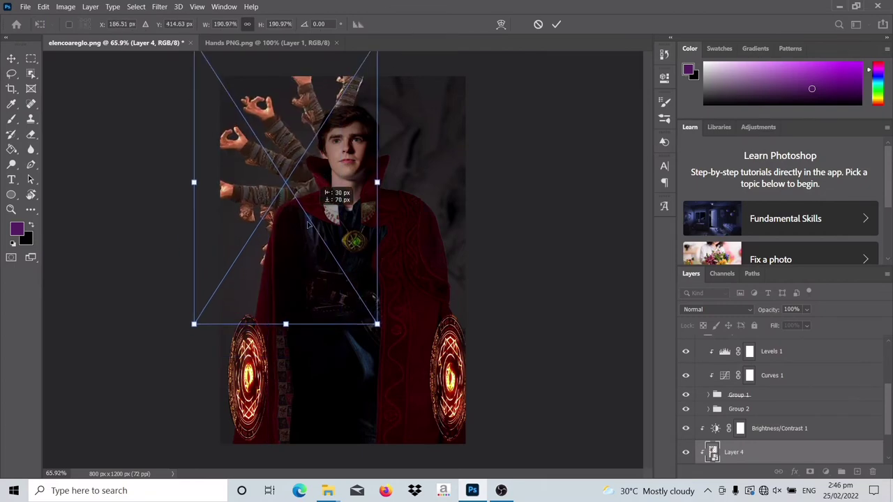
drag(321, 201, 297, 233)
click(556, 25)
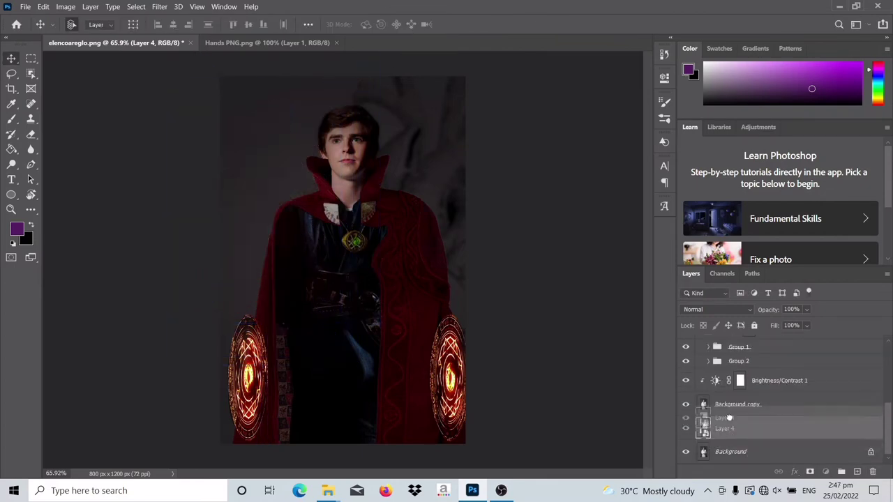
key(ctrl+j)
key(ctrl+t)
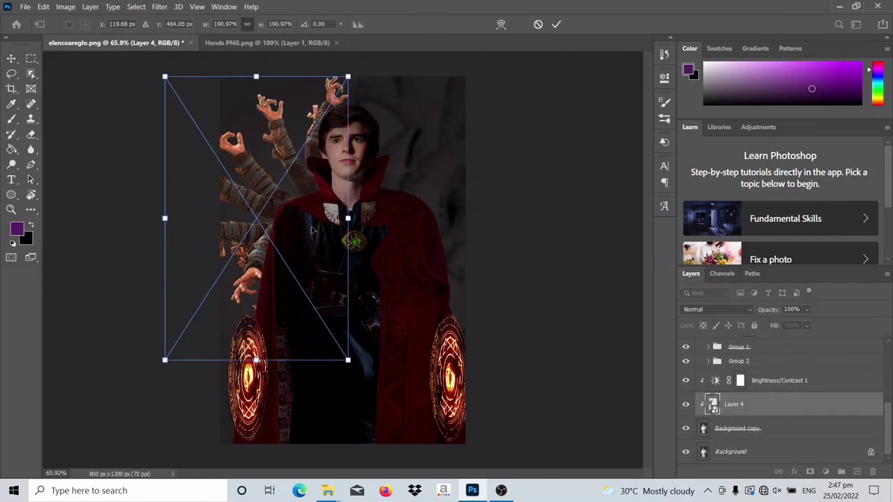
key(Return)
click(685, 407)
click(686, 406)
Duplicate the hands and flip the copy onto the figure's right side.
key(ctrl+e)
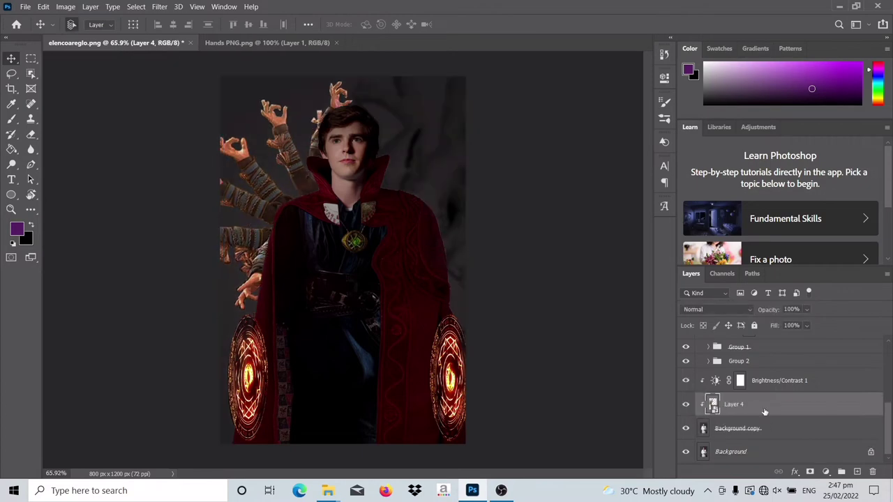
key(ctrl+t)
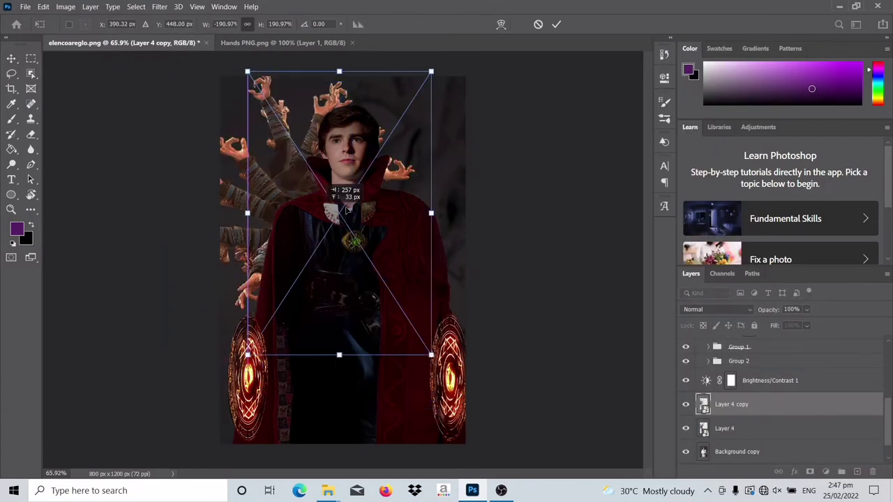
mouse_move(230, 183)
mouse_down()
mouse_move(414, 183)
mouse_move(422, 157)
mouse_up()
key(Return)
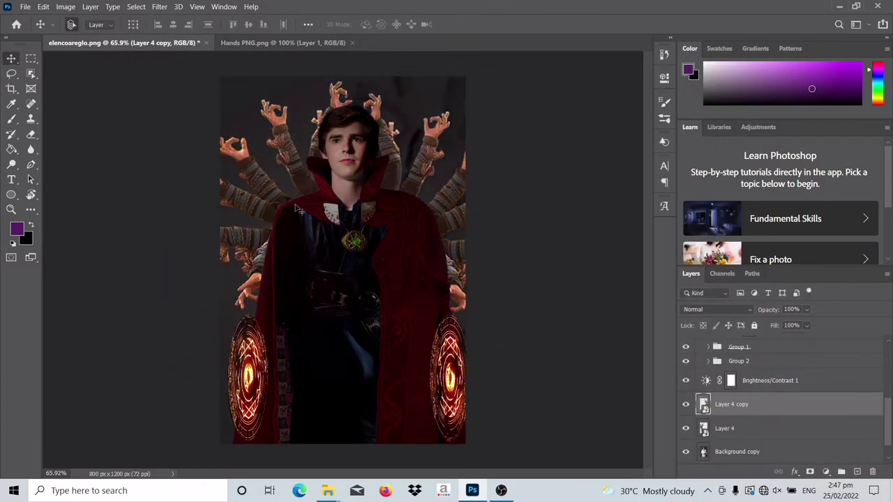
drag(328, 203, 348, 207)
Group the hands as Group 5 and darken them with an Exposure adjustment above.
key(ctrl+g)
click(826, 471)
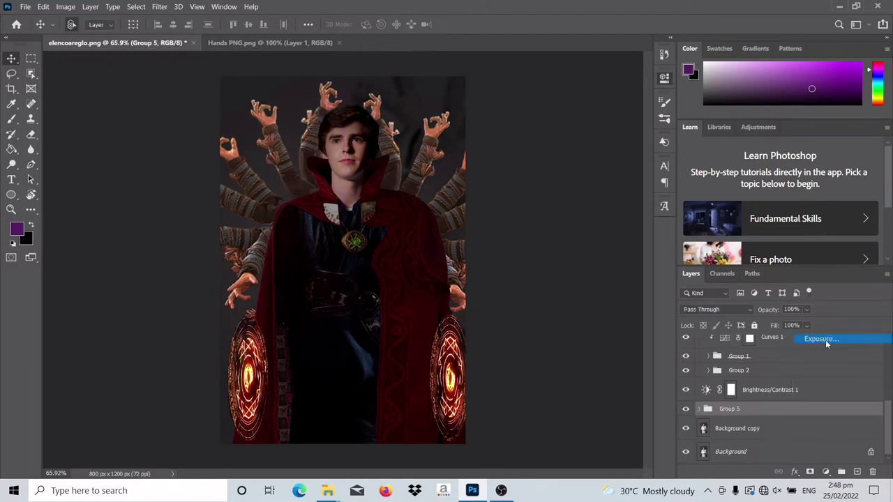
click(826, 340)
drag(565, 142, 548, 141)
click(635, 74)
drag(769, 389, 767, 441)
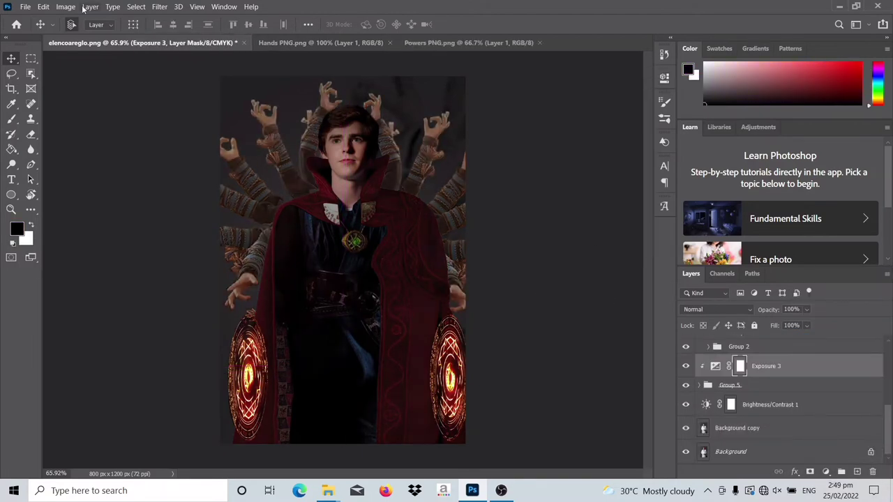
Open the portal image and bring its fiery ring into the composite.
click(26, 6)
click(32, 25)
click(135, 183)
click(271, 279)
double_click(704, 343)
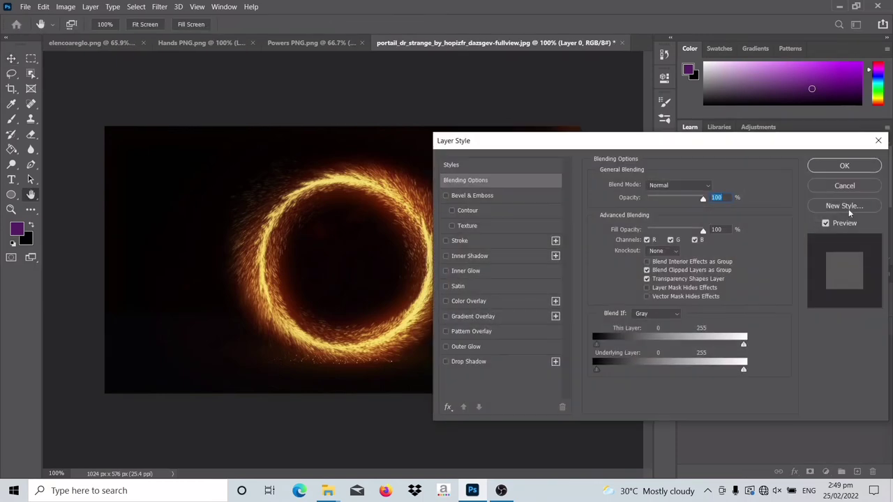
click(844, 166)
drag(279, 244, 398, 142)
Enlarge the portal ring to frame the figure and set it to Screen blending.
key(ctrl+t)
drag(465, 303, 576, 368)
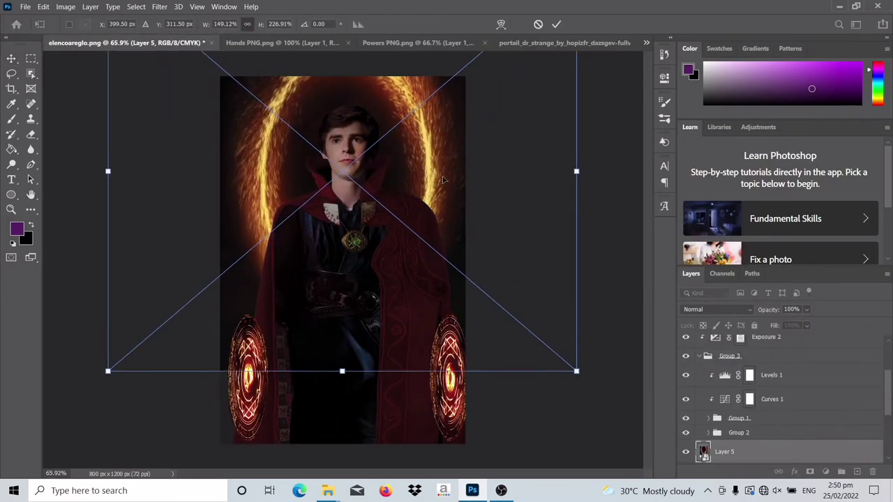
drag(342, 368, 342, 454)
drag(577, 224, 598, 222)
key(Return)
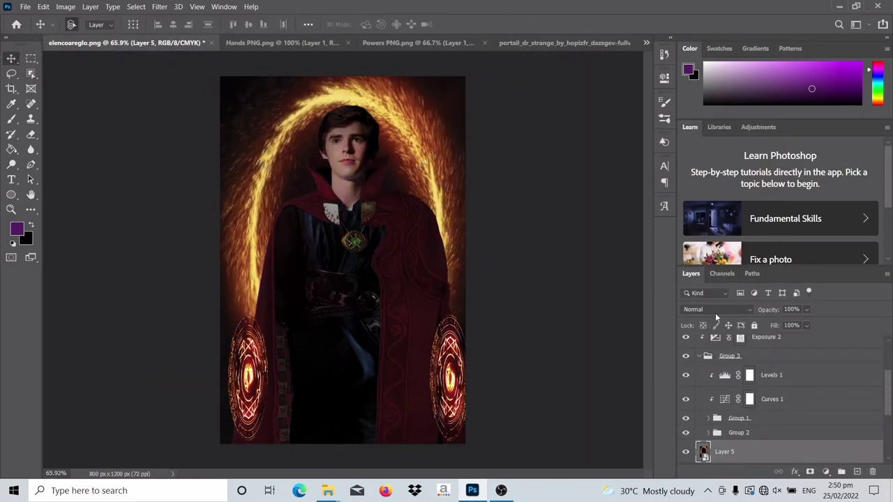
click(715, 309)
click(711, 285)
Move Layer 5 below Group 5 and switch to the Eraser tool.
scroll(793, 441, down, 2)
drag(725, 343, 730, 386)
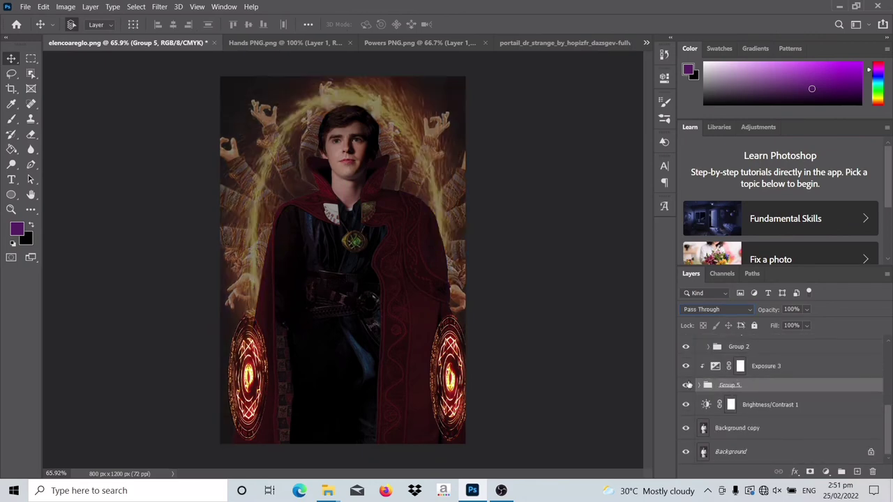
click(715, 309)
key(Escape)
key(ctrl+z)
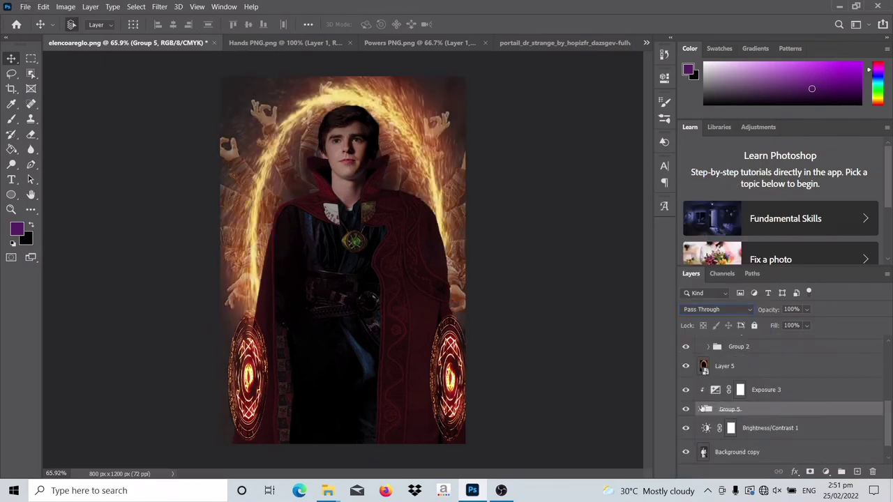
drag(762, 373, 756, 418)
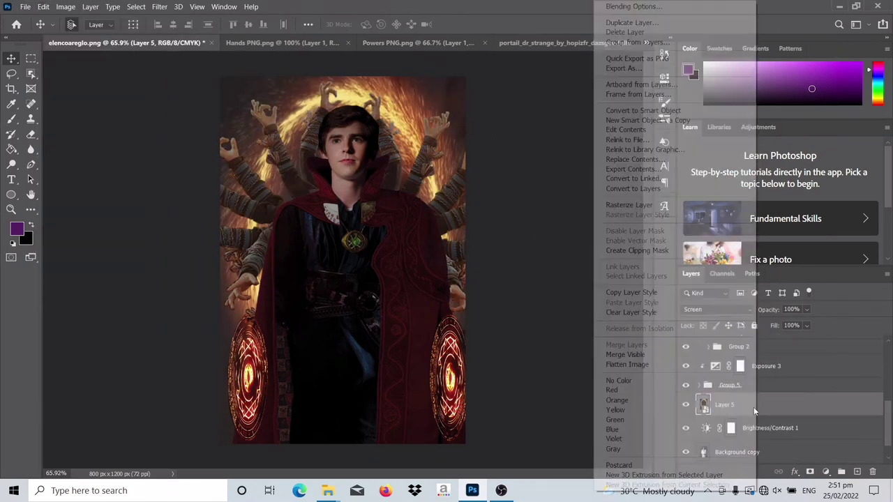
key(e)
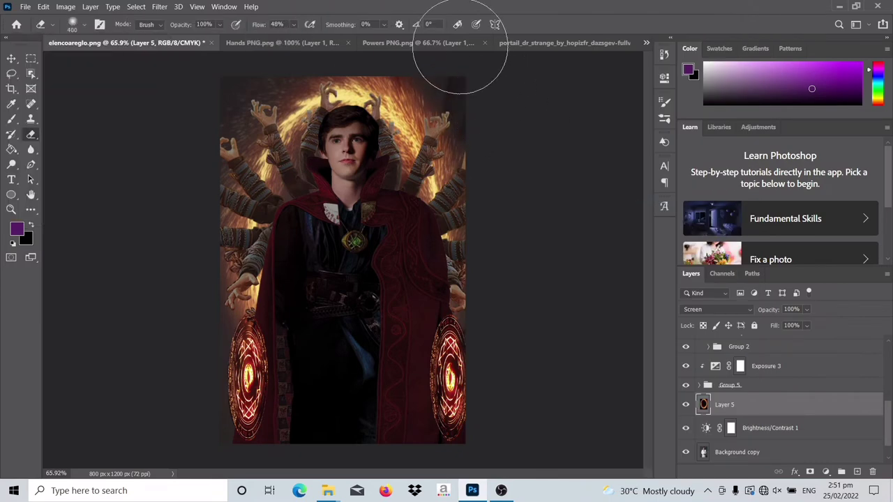
scroll(355, 289, up, 1)
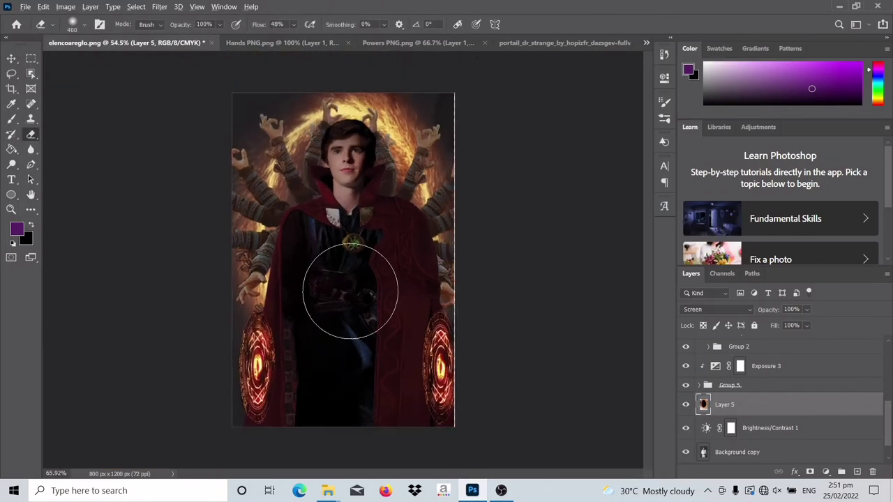
scroll(435, 273, down, 2)
scroll(435, 273, up, 4)
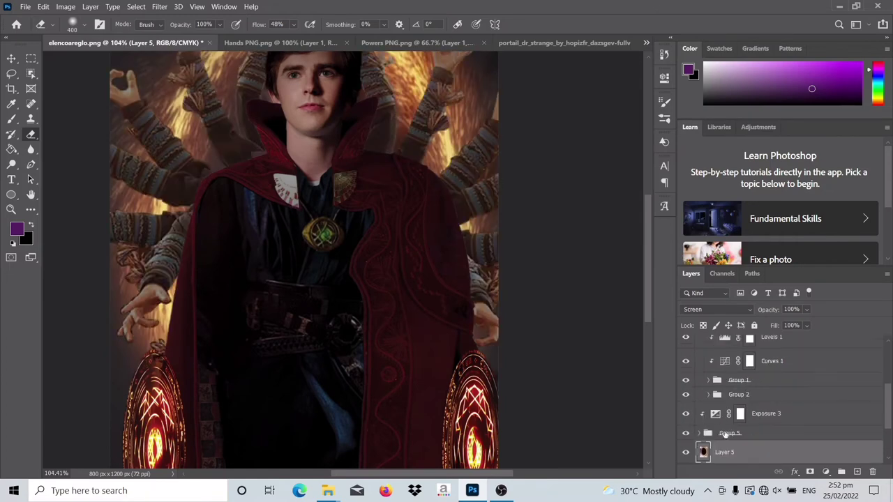
Paint soft yellow over the raised arms on a new Overlay layer moved beneath Group 3.
scroll(767, 405, up, 1)
click(765, 414)
click(857, 472)
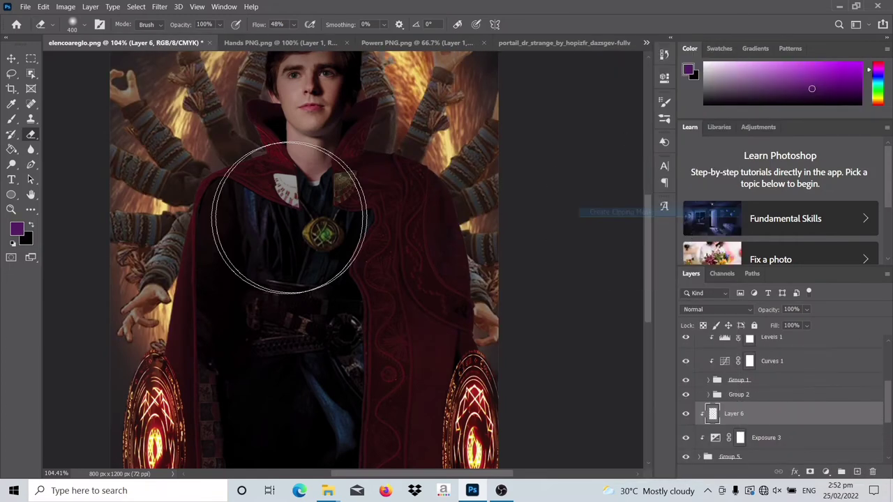
scroll(299, 219, up, 3)
key(b)
alt+click(186, 179)
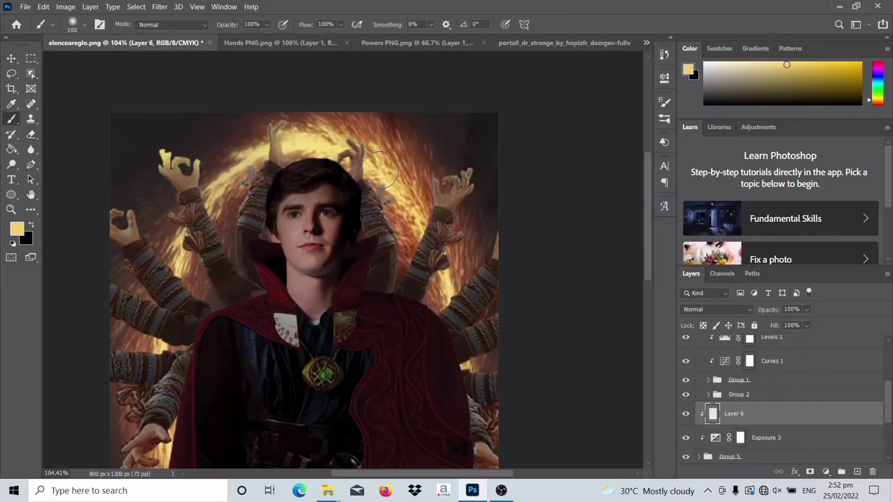
drag(214, 221, 143, 391)
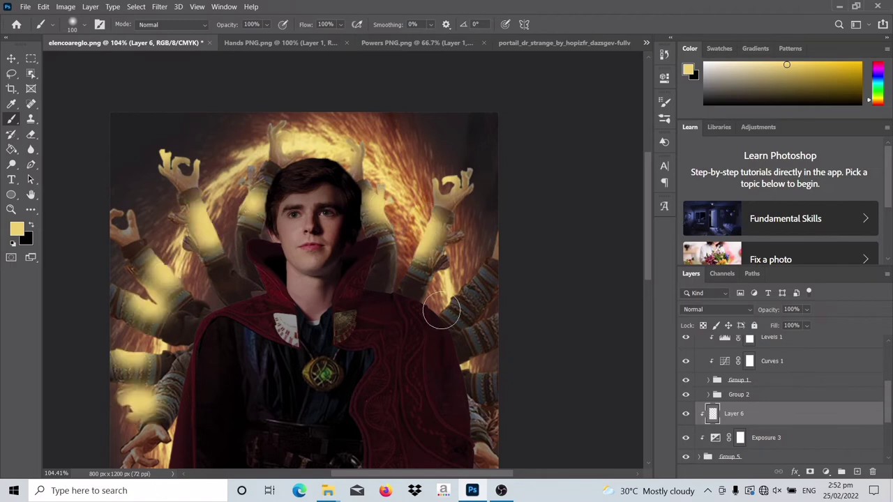
drag(482, 272, 443, 309)
scroll(442, 259, down, 2)
drag(398, 199, 442, 259)
scroll(443, 275, down, 2)
click(719, 309)
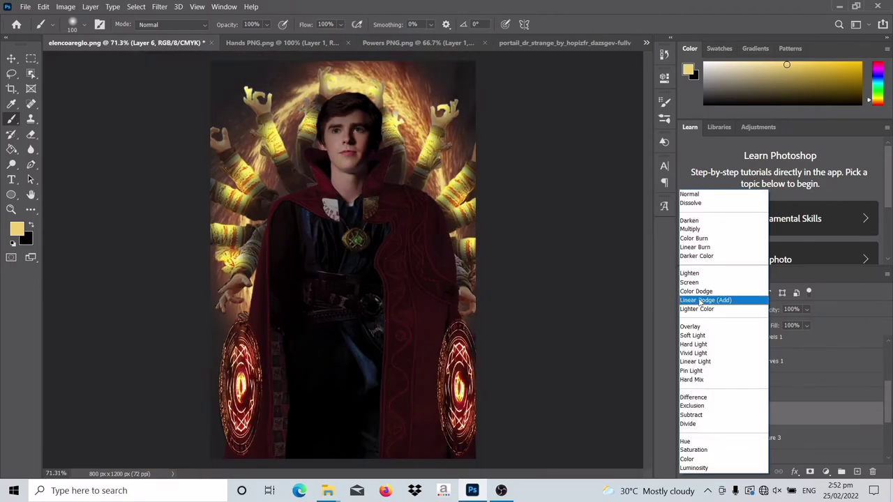
click(698, 327)
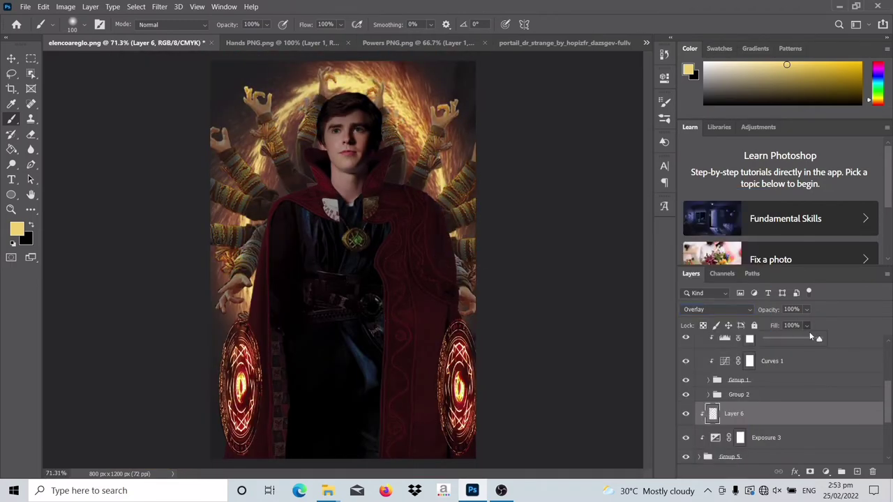
drag(697, 409, 768, 428)
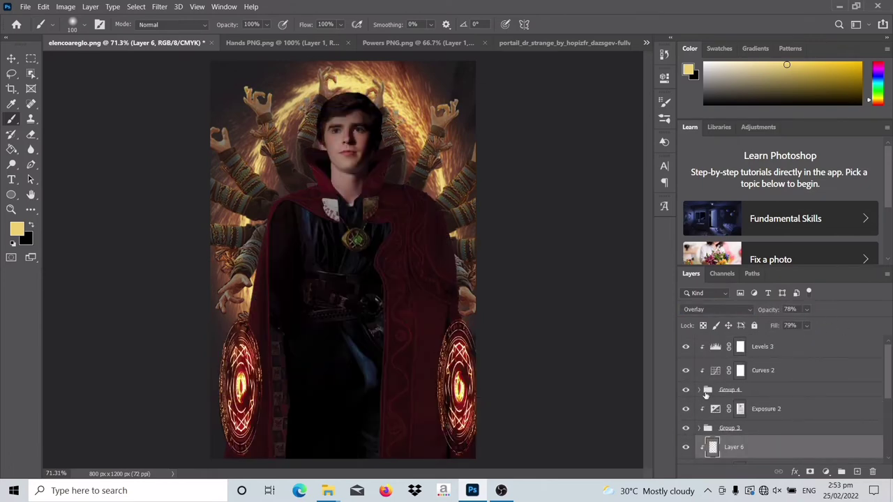
Add a clipped Layer 7 with yellow dabs over the figure, set to Overlay.
key(ctrl+shift+alt+n)
right_click(767, 385)
key(Escape)
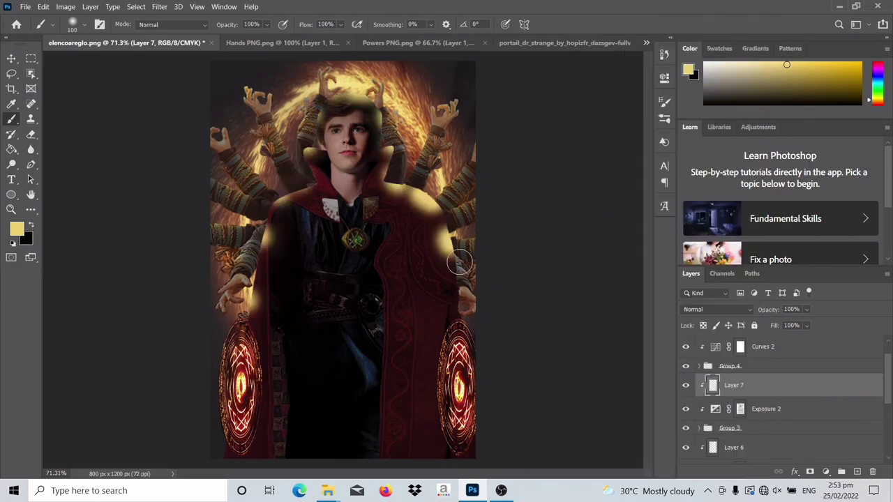
click(317, 268)
click(330, 369)
click(391, 342)
click(718, 309)
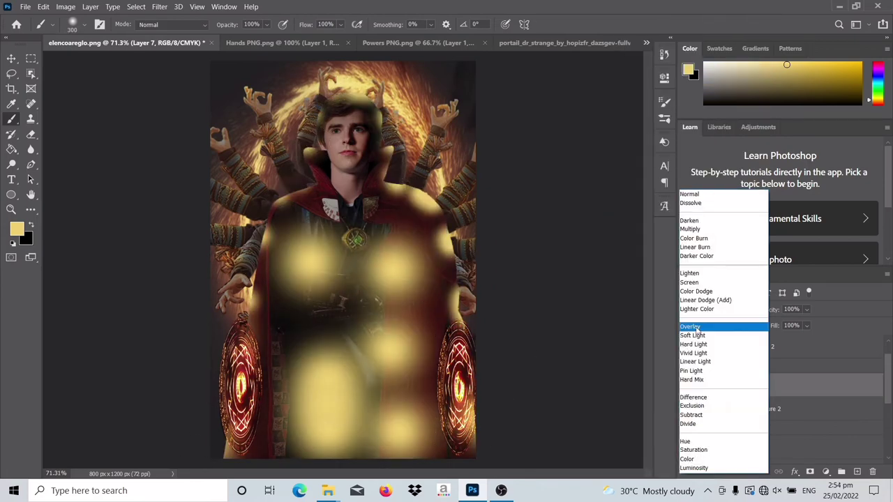
click(697, 326)
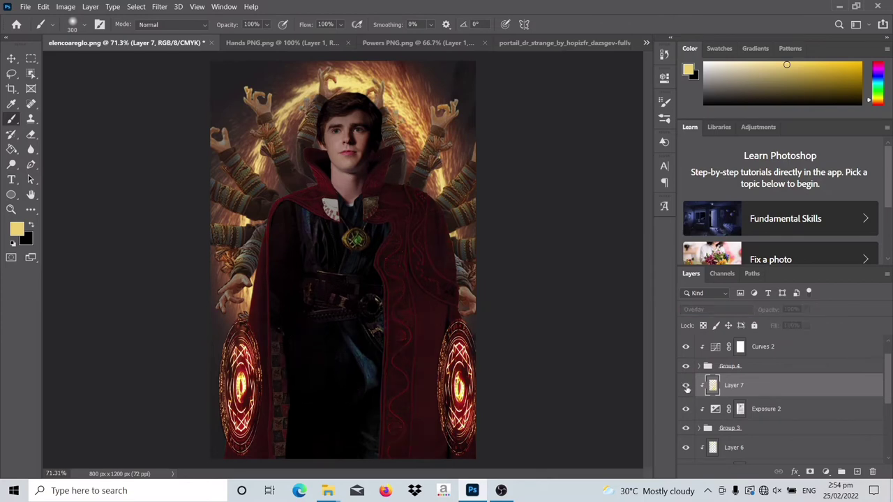
scroll(352, 251, down, 2)
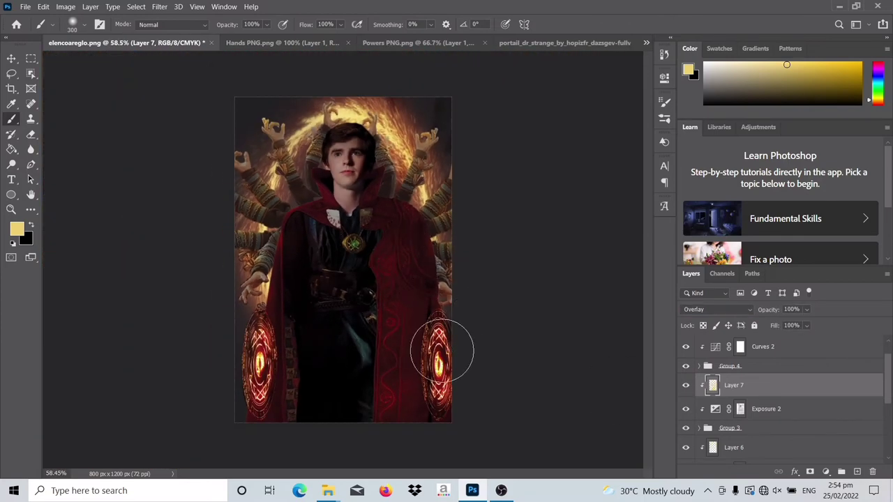
scroll(355, 279, up, 2)
Stamp all visible layers into Layer 8 and warm its temperature and tint in Camera Raw.
key(ctrl+shift+alt+e)
click(160, 6)
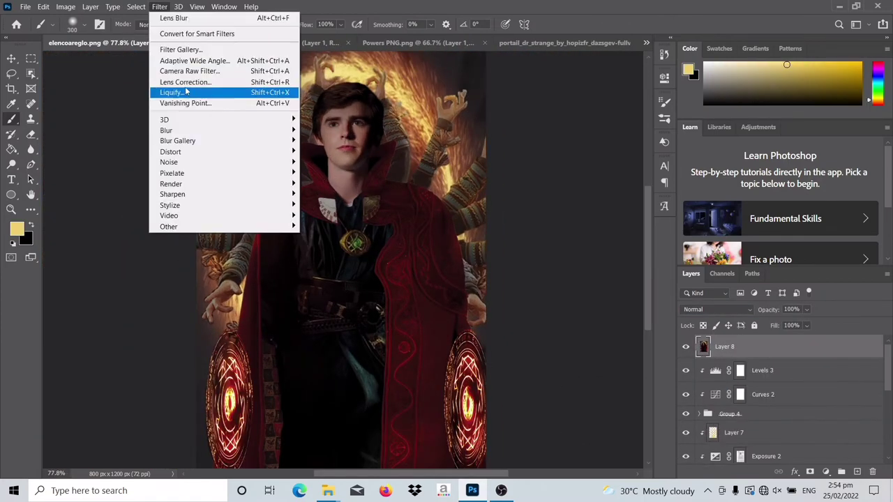
click(189, 71)
mouse_move(678, 182)
mouse_down()
mouse_move(668, 185)
mouse_move(688, 195)
mouse_up()
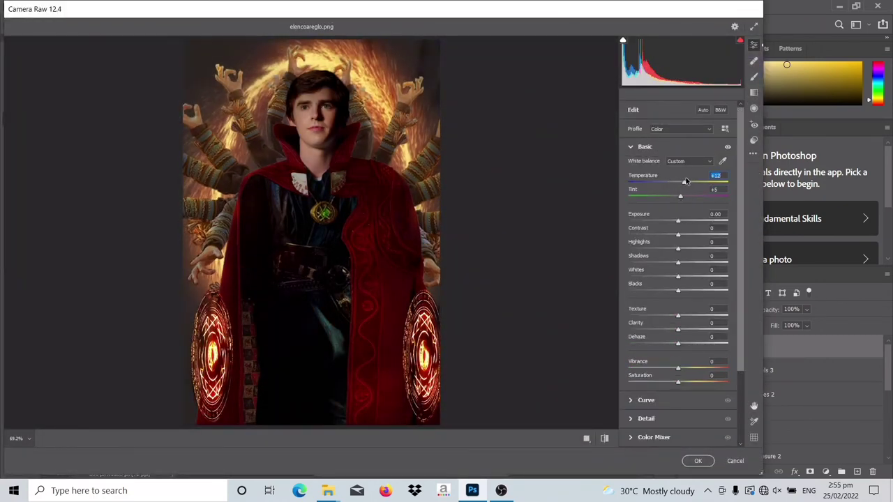
drag(667, 204, 690, 183)
In Color Mixer, shift Reds hue to −13 and raise Oranges saturation to +10.
scroll(729, 152, down, 5)
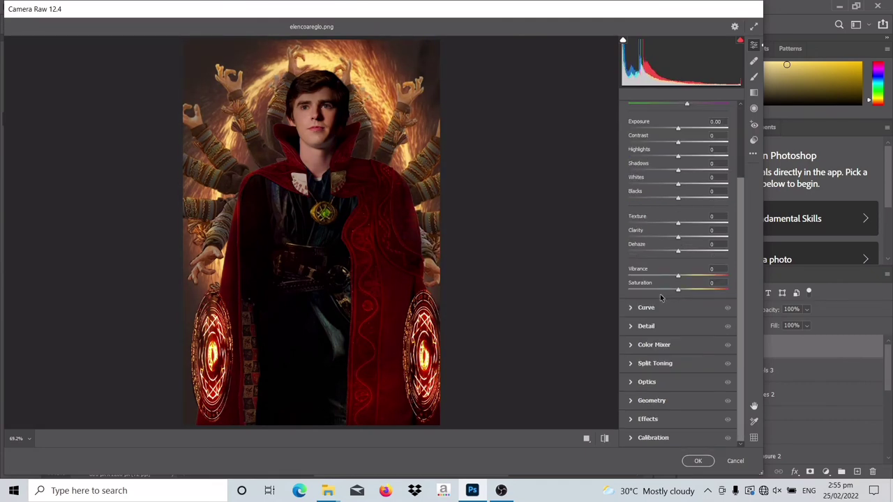
click(646, 323)
click(654, 279)
drag(660, 173, 679, 207)
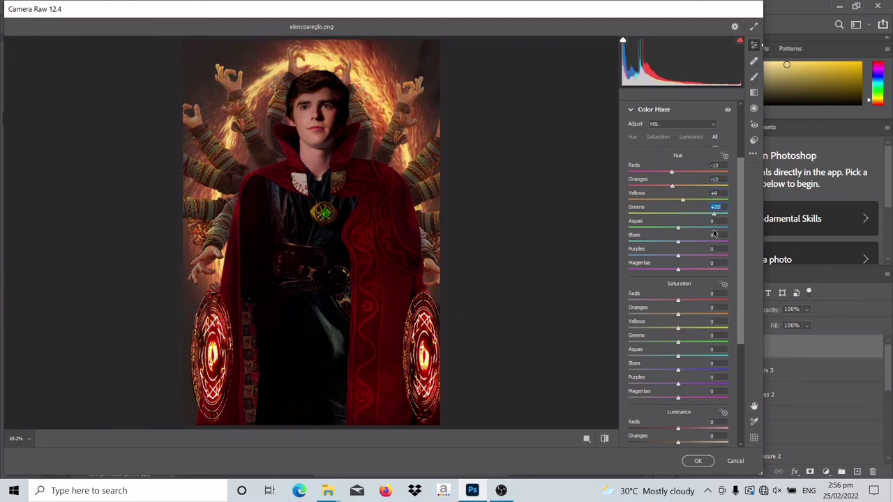
click(684, 301)
scroll(683, 306, down, 1)
mouse_move(678, 292)
mouse_down()
mouse_move(734, 302)
mouse_move(692, 305)
mouse_up()
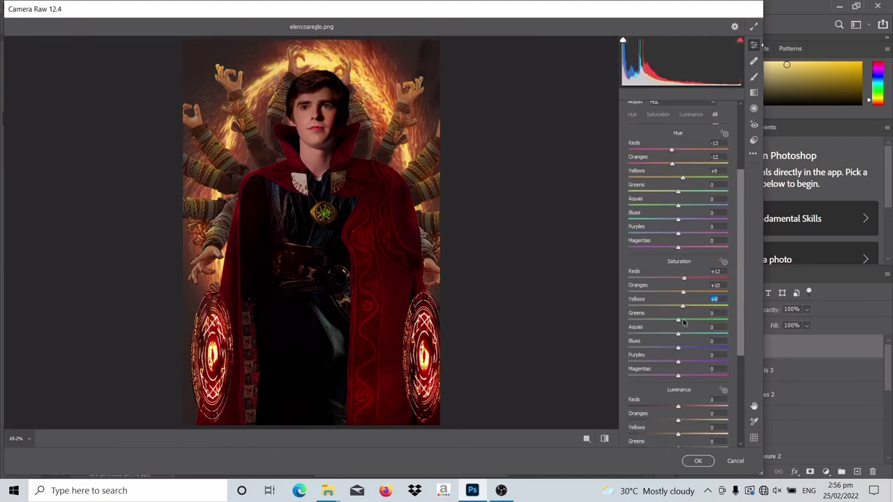
scroll(684, 322, down, 4)
mouse_move(678, 318)
mouse_down()
mouse_move(635, 335)
mouse_move(674, 331)
mouse_move(684, 345)
mouse_up()
scroll(671, 370, down, 3)
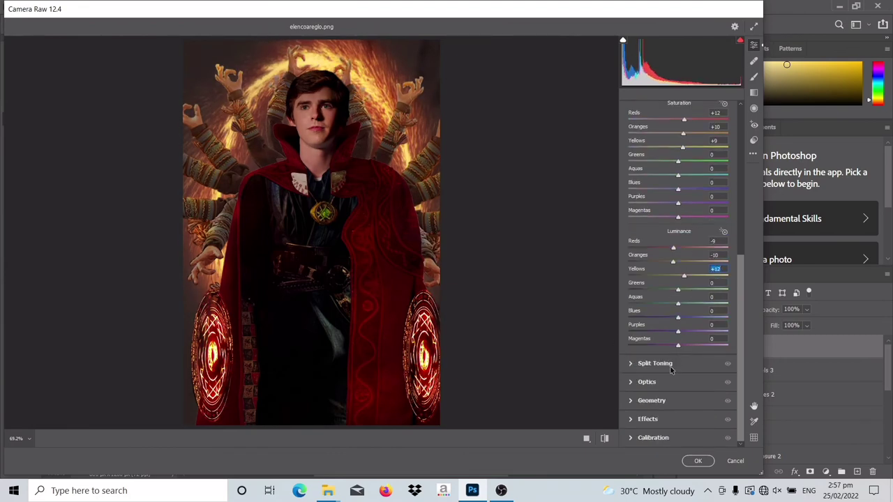
Raise the Calibration primary saturations to +10/+23/+21 and set the shadows tint value.
click(653, 438)
drag(677, 438, 754, 437)
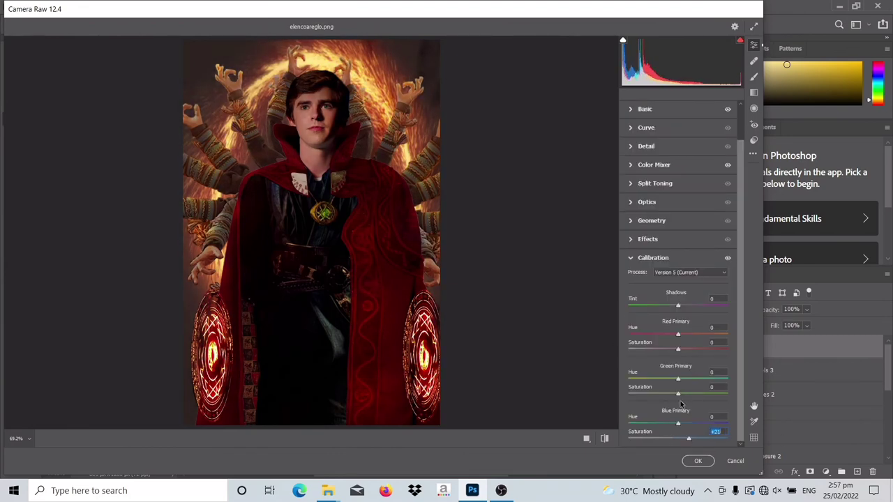
drag(676, 350, 681, 359)
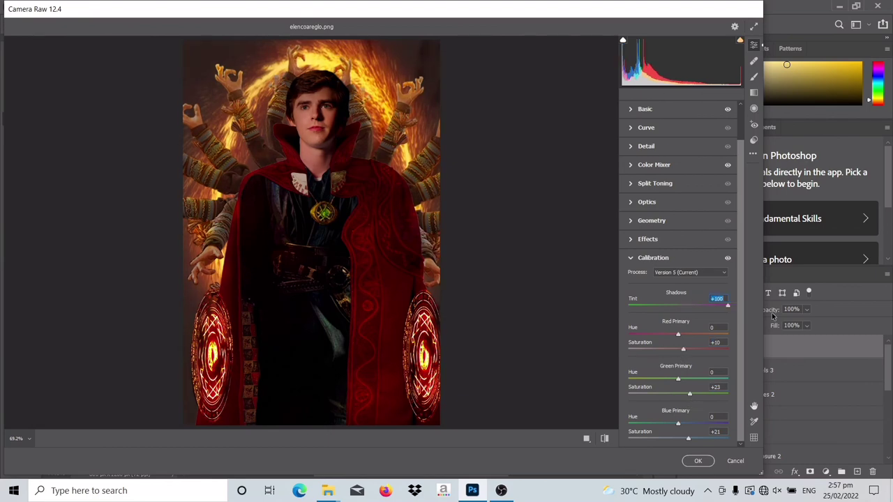
text(10)
click(727, 258)
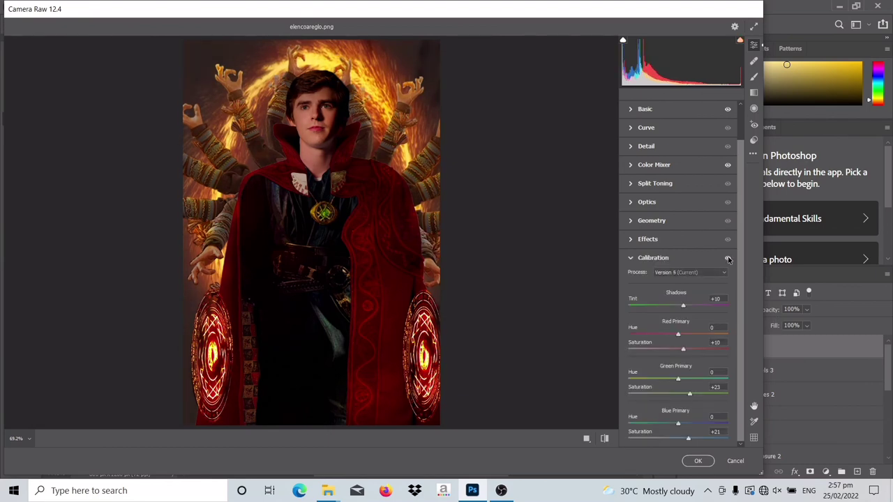
Apply the Camera Raw grade with shadows tint +10 to Layer 8.
key(Return)
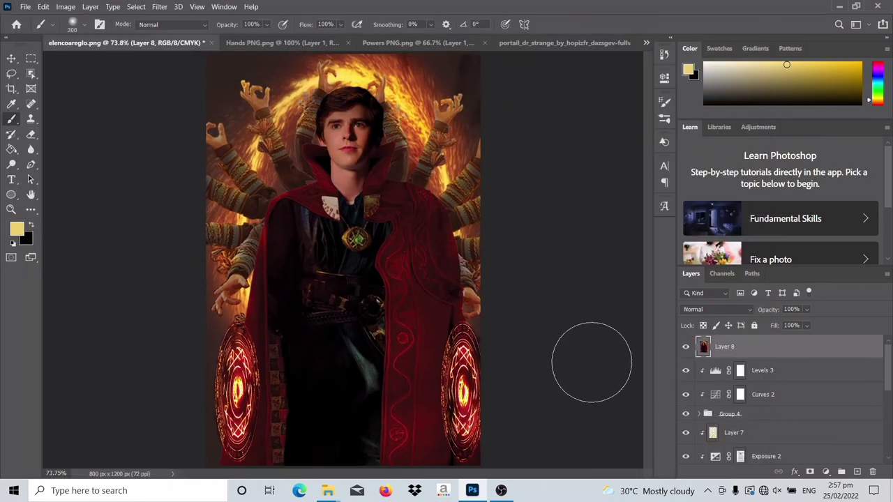